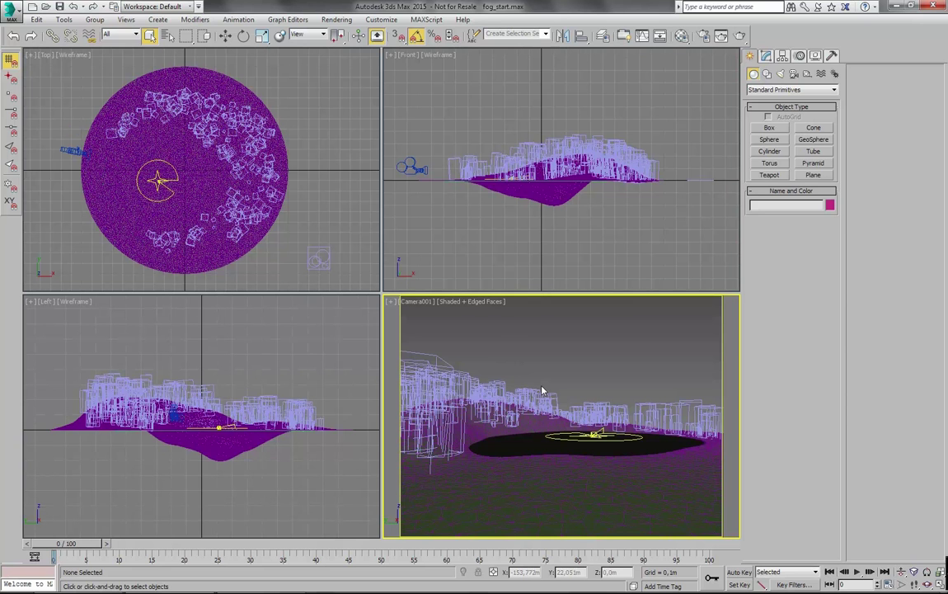
Step: Examine the lake and surrounding tree proxies from a perspective view and return the viewport to Camera001
{"action": "key", "text": "p"}
{"action": "mouse_move", "coordinate": [605, 396]}
{"action": "middle_mouse_down", "text": "alt"}
{"action": "mouse_move", "coordinate": [607, 364]}
{"action": "mouse_move", "coordinate": [595, 408]}
{"action": "middle_mouse_up", "text": "alt"}
{"action": "left_click", "coordinate": [594, 413]}
{"action": "left_click", "coordinate": [517, 405]}
{"action": "middle_click_drag", "start_coordinate": [517, 404], "coordinate": [553, 462], "text": "alt"}
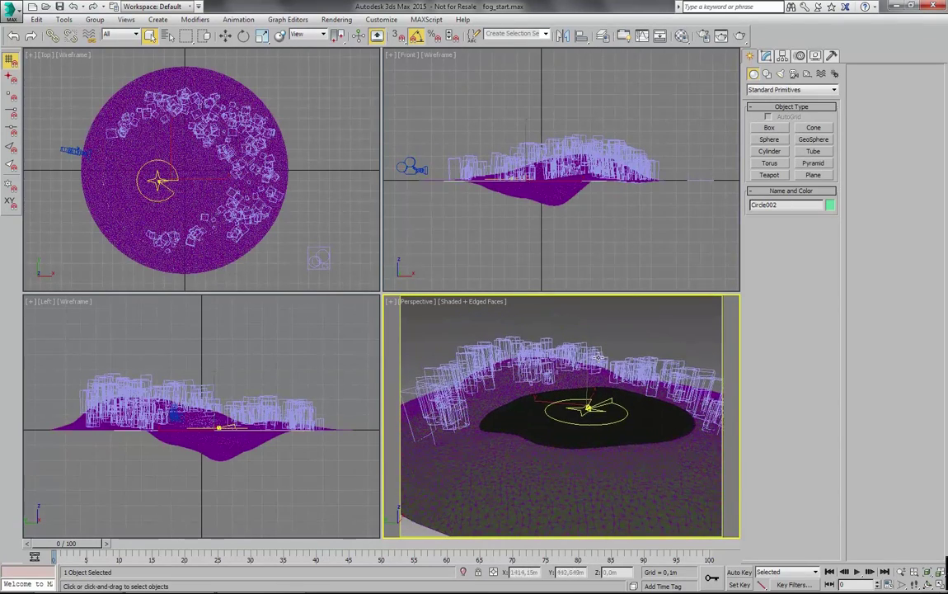
{"action": "middle_click_drag", "start_coordinate": [654, 386], "coordinate": [646, 392], "text": "alt"}
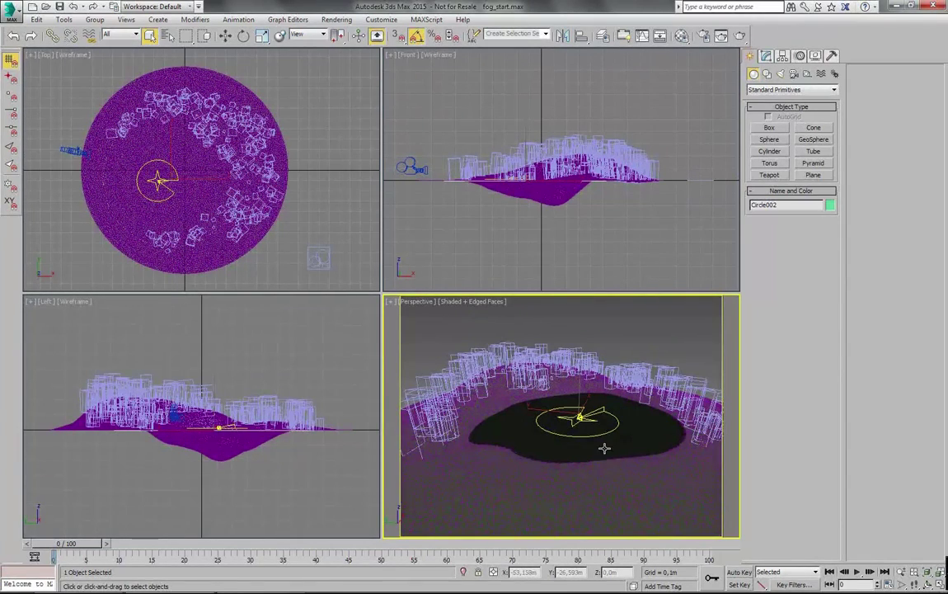
{"action": "key", "text": "c"}
{"action": "left_click", "coordinate": [626, 371]}
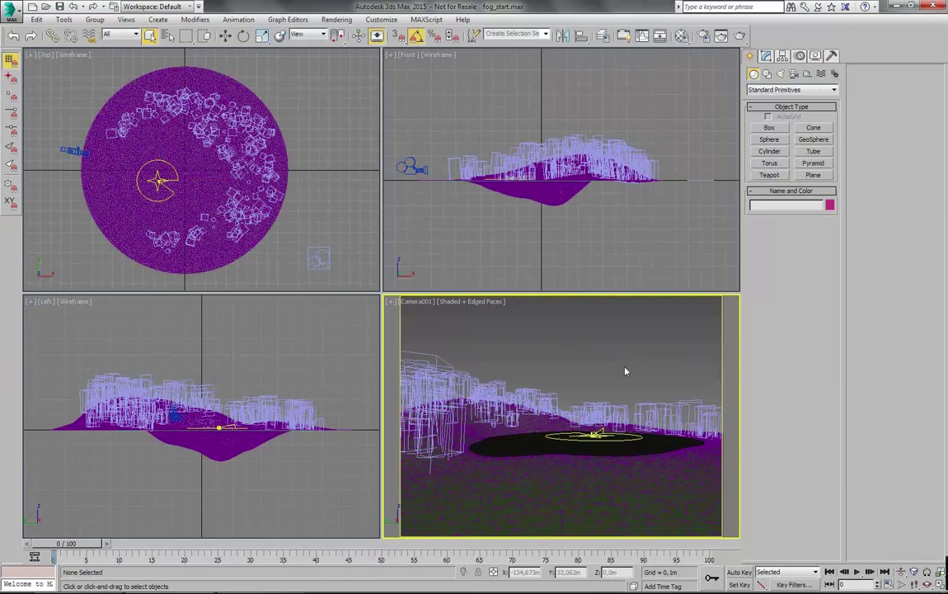
Step: Replace the Left viewport with a docked Corona Interactive rendering of the camera view
{"action": "left_click", "coordinate": [311, 359]}
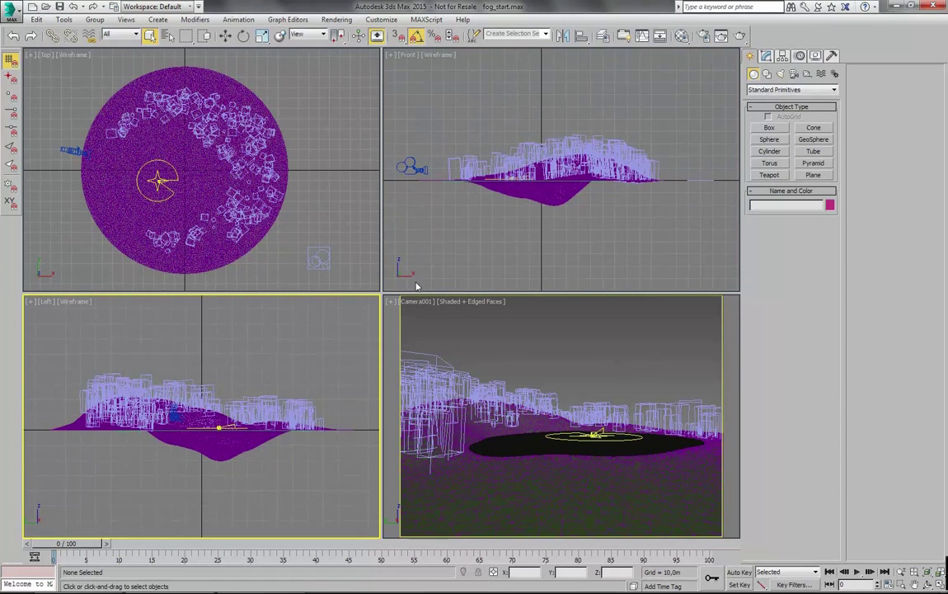
{"action": "left_click", "coordinate": [39, 301]}
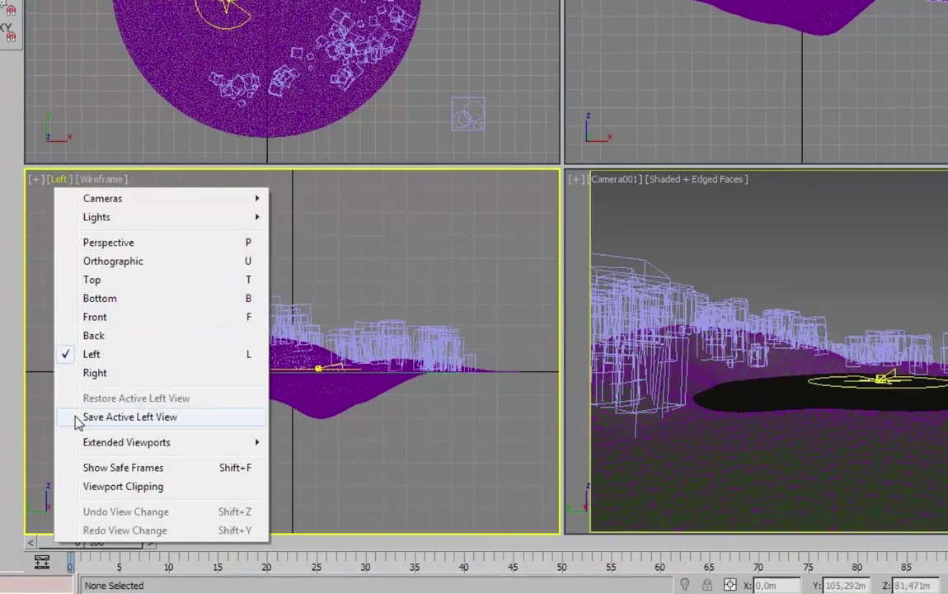
{"action": "mouse_move", "coordinate": [78, 443]}
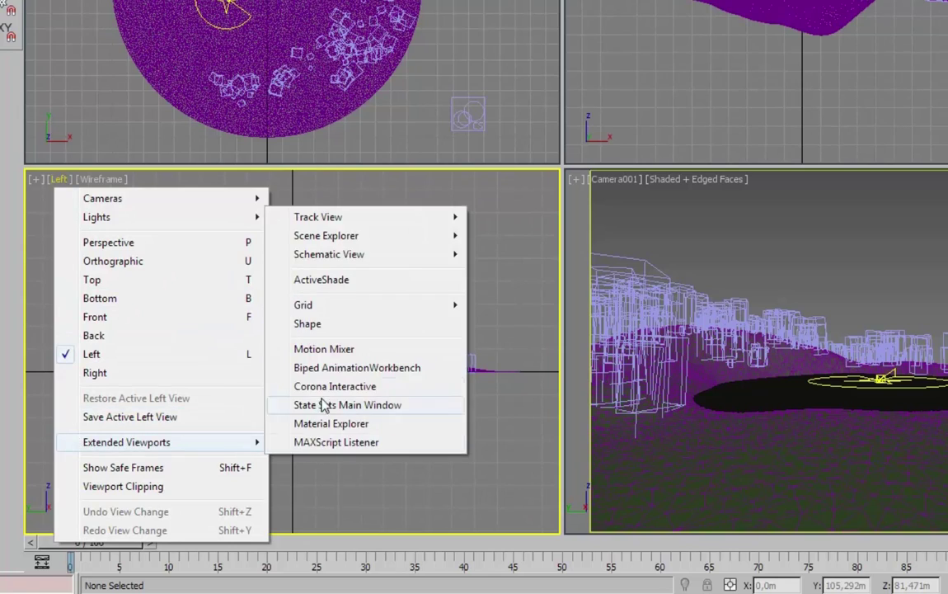
{"action": "left_click", "coordinate": [335, 386]}
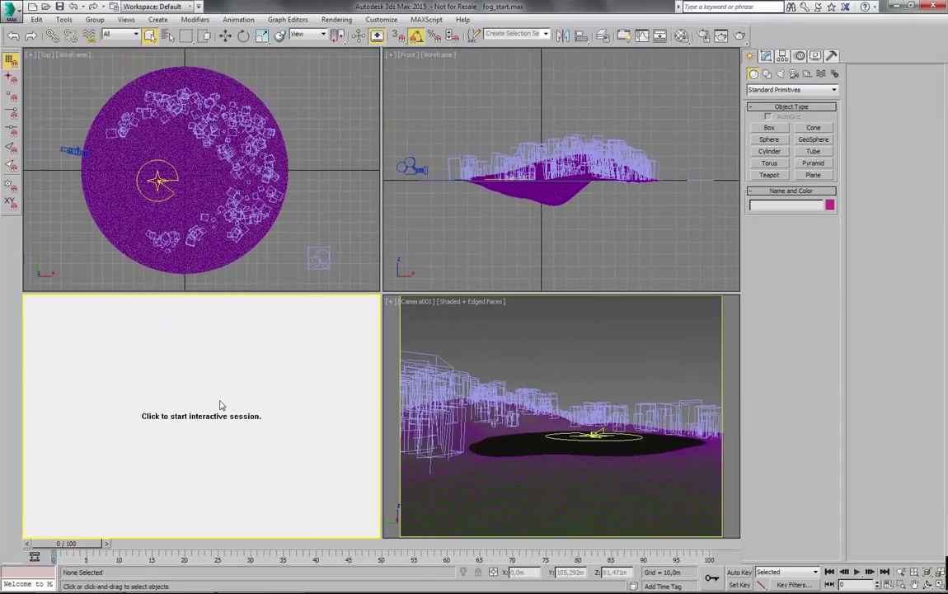
{"action": "left_click", "coordinate": [221, 404]}
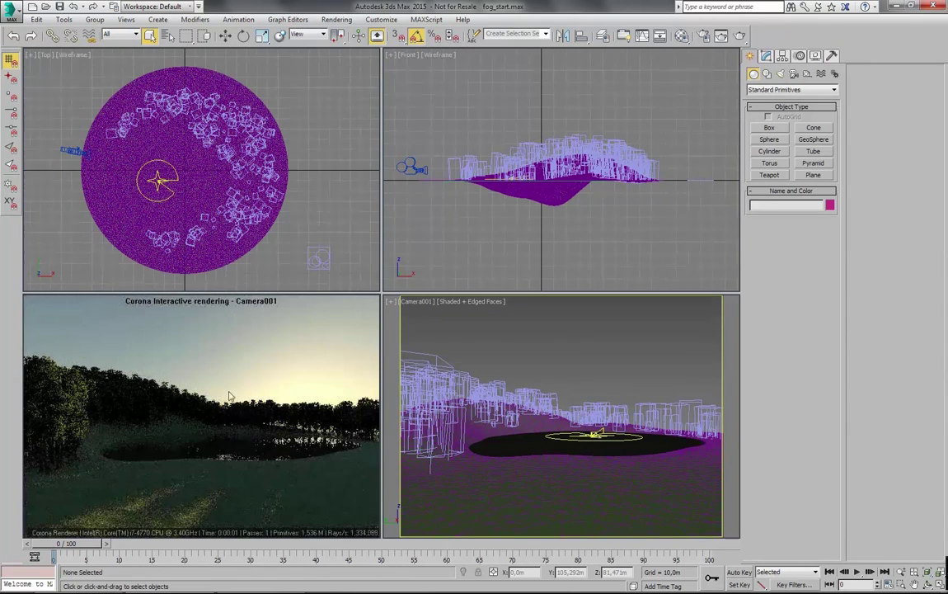
Step: Enable the global volume material in the renderer's Scene Environment settings
{"action": "left_click", "coordinate": [567, 299]}
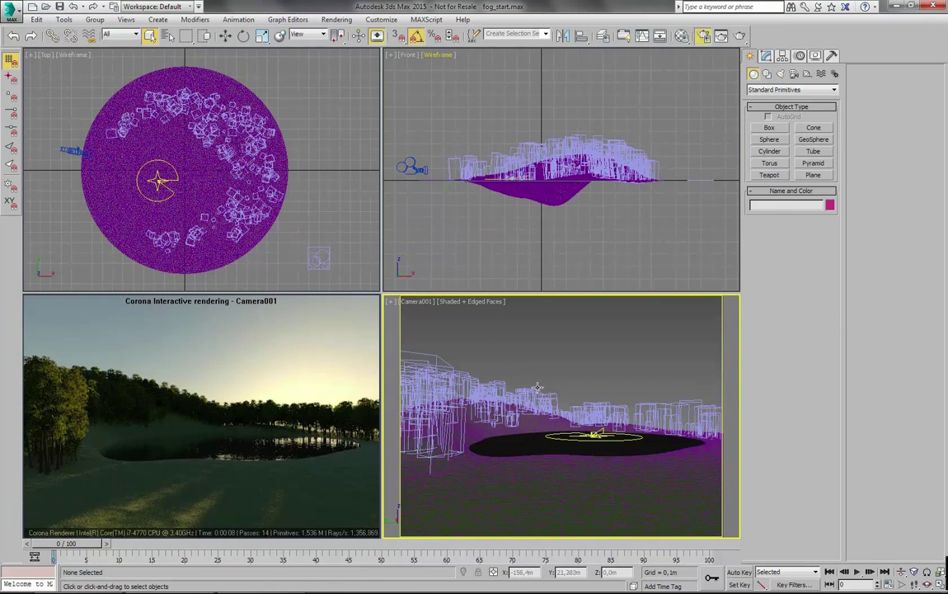
{"action": "left_click", "coordinate": [631, 37]}
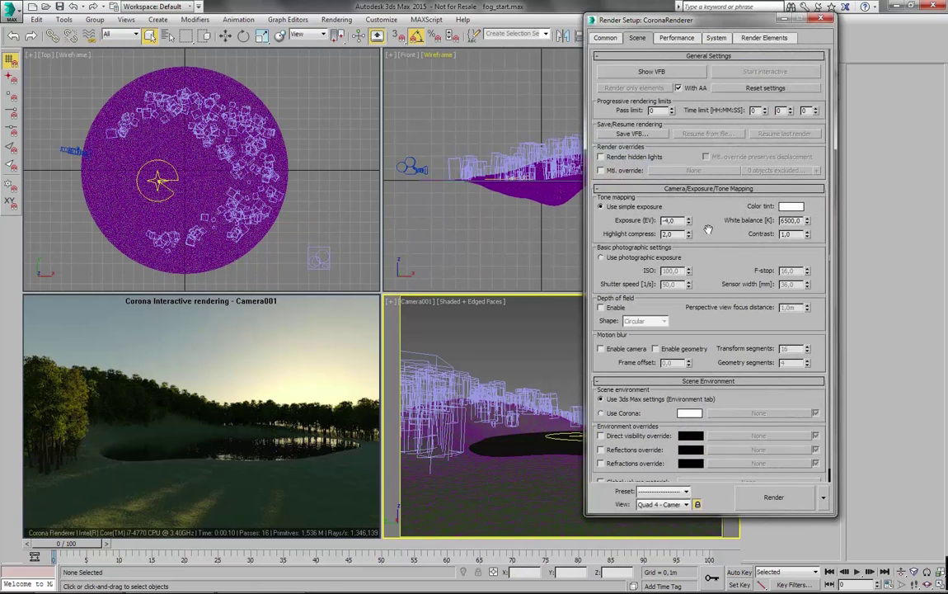
{"action": "scroll", "coordinate": [710, 242], "scroll_direction": "down", "scroll_amount": 1}
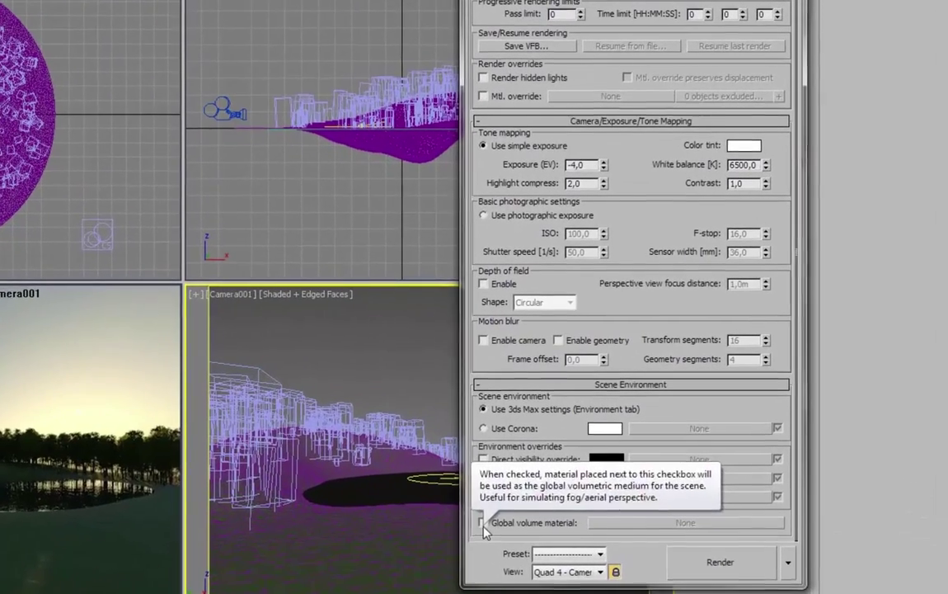
{"action": "left_click", "coordinate": [505, 513]}
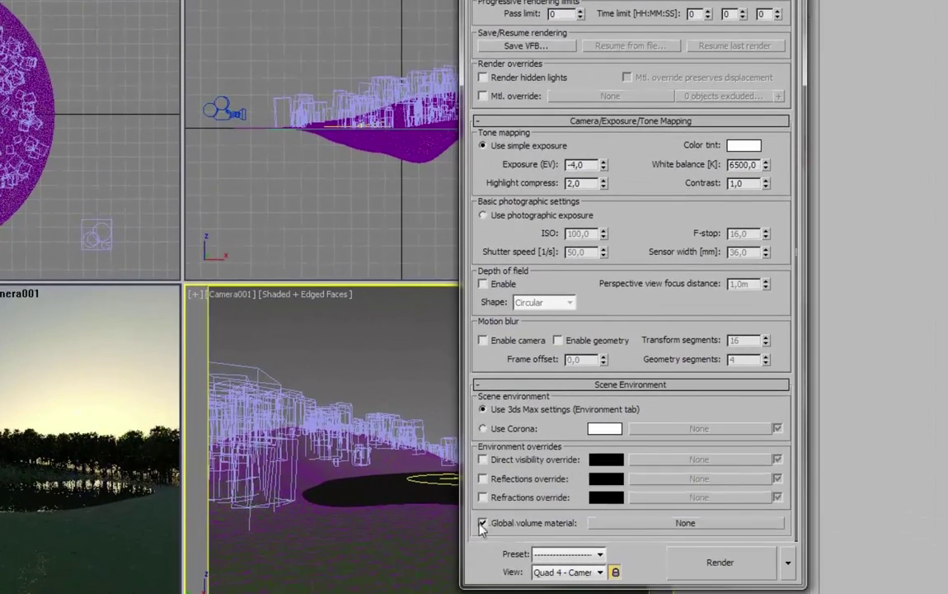
Step: Assign the existing fog material to the global volume material slot and minimize the Material Editor
{"action": "key", "text": "m"}
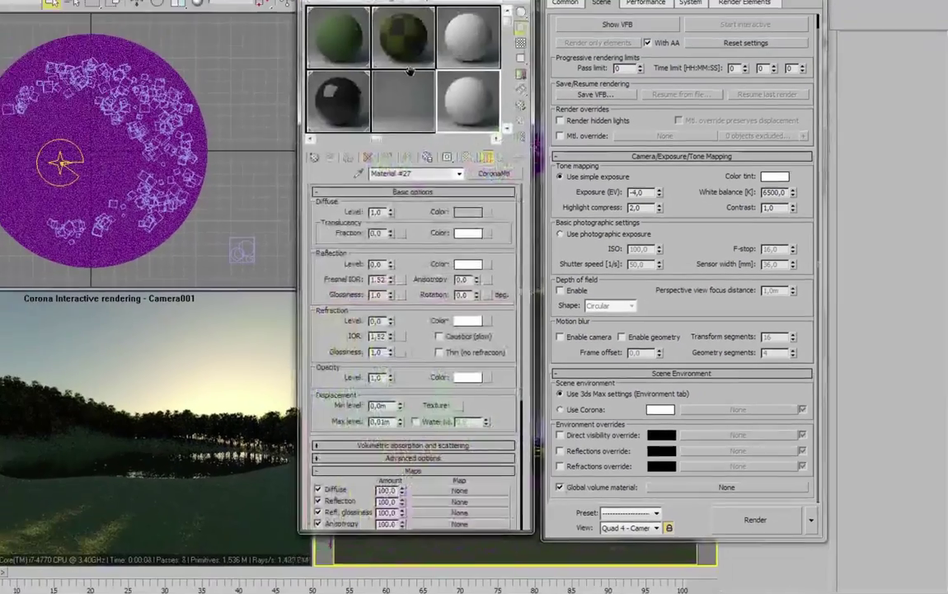
{"action": "left_click", "coordinate": [462, 130]}
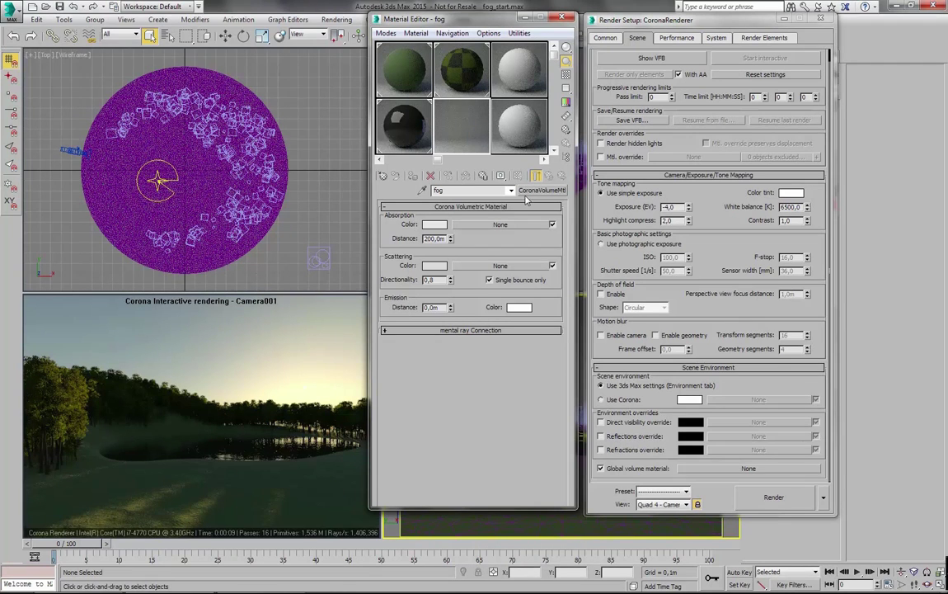
{"action": "left_click_drag", "start_coordinate": [471, 122], "coordinate": [693, 475]}
{"action": "left_click", "coordinate": [688, 300]}
{"action": "left_click", "coordinate": [526, 17]}
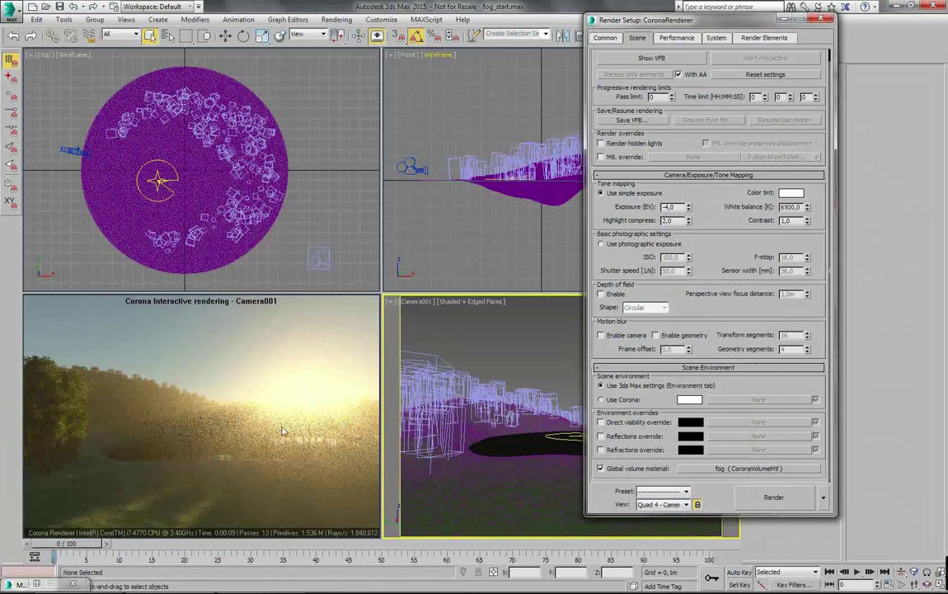
Step: Examine the foggy interactive render from several perspective angles and return the viewport to Camera001
{"action": "key", "text": "p"}
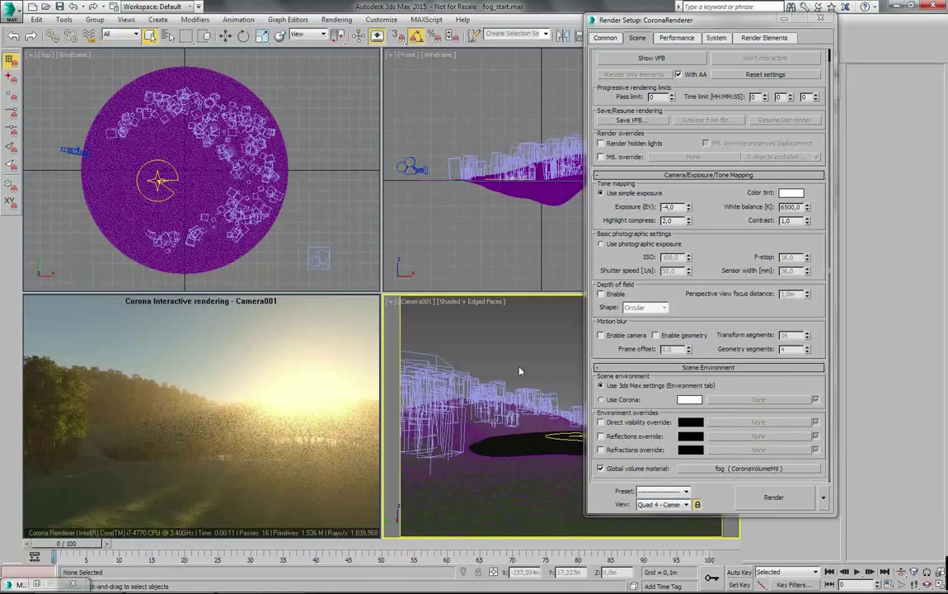
{"action": "middle_click_drag", "start_coordinate": [526, 380], "coordinate": [559, 410], "text": "alt"}
{"action": "scroll", "coordinate": [559, 410], "scroll_direction": "up", "scroll_amount": 5}
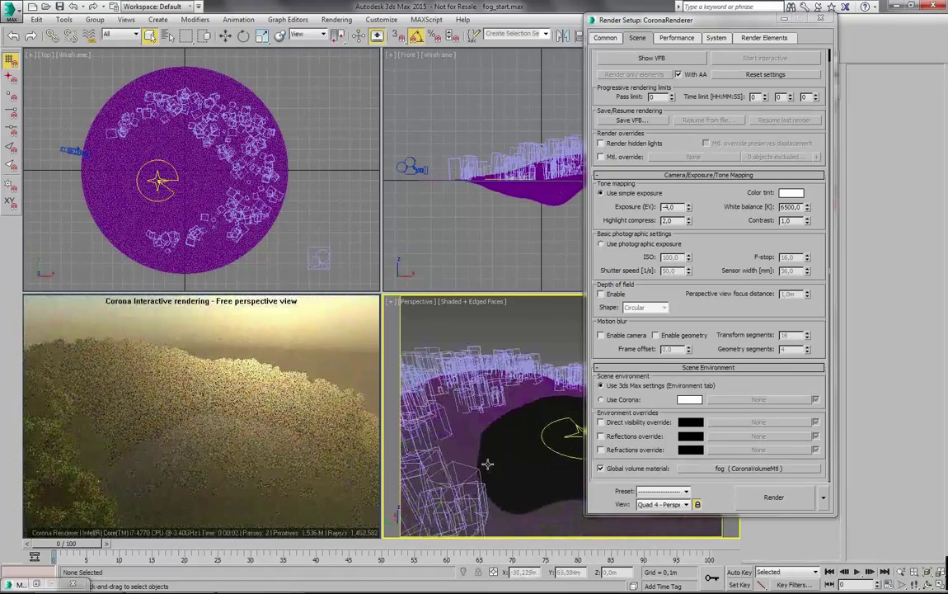
{"action": "middle_click_drag", "start_coordinate": [488, 464], "coordinate": [553, 449], "text": "alt"}
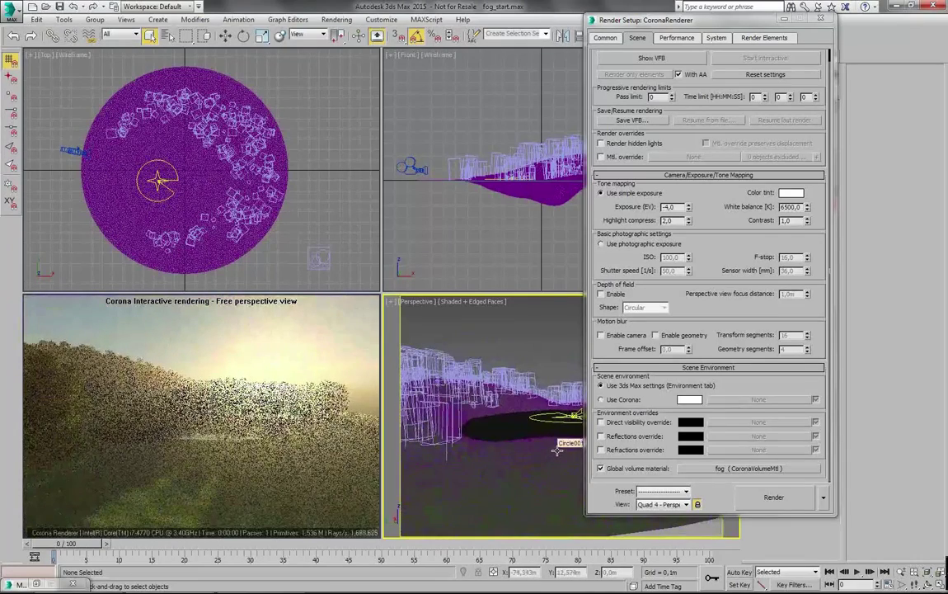
{"action": "key", "text": "c"}
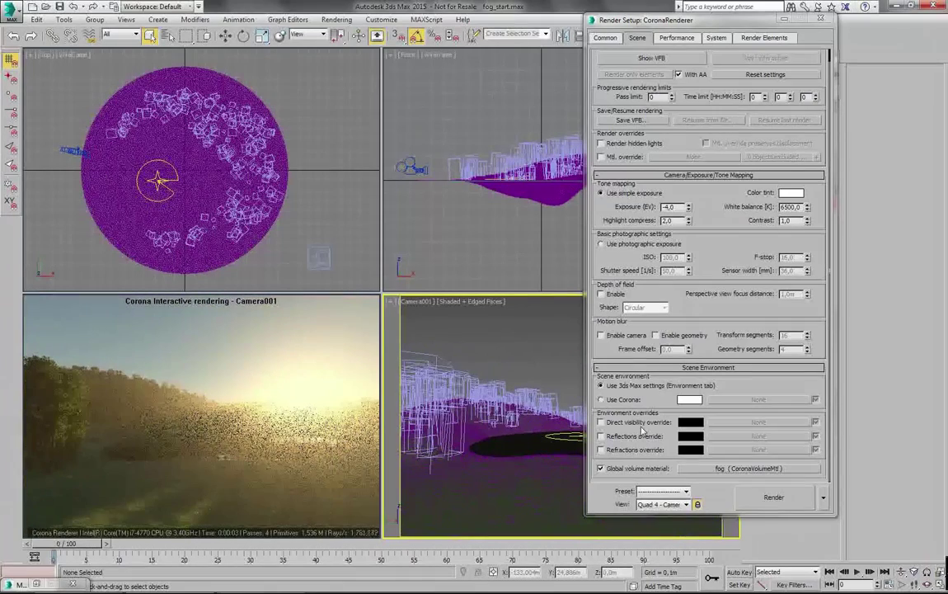
Step: Clear the fog material from the global volume slot and assign a newly created CoronaVolumeMtl in its place
{"action": "right_click", "coordinate": [693, 474]}
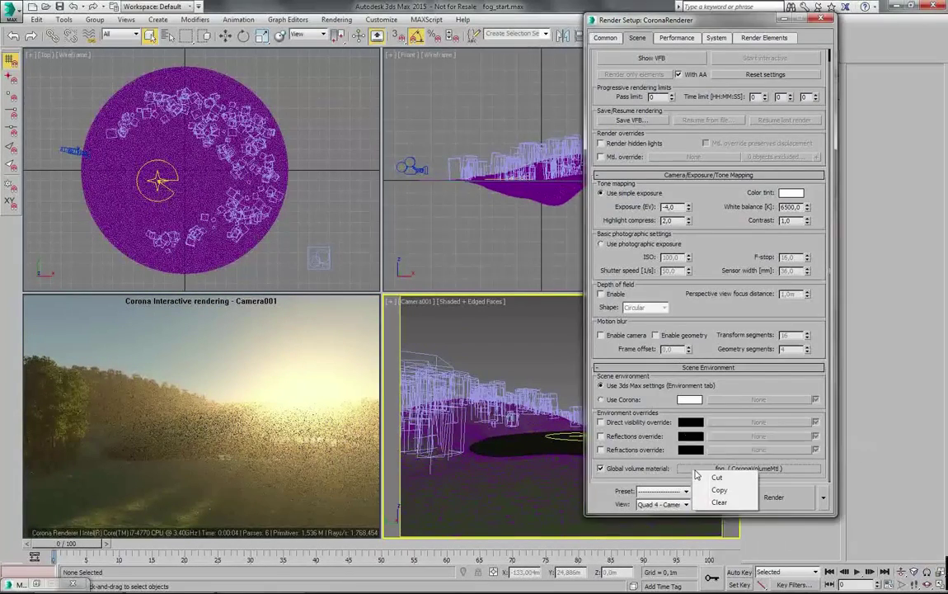
{"action": "left_click", "coordinate": [718, 506]}
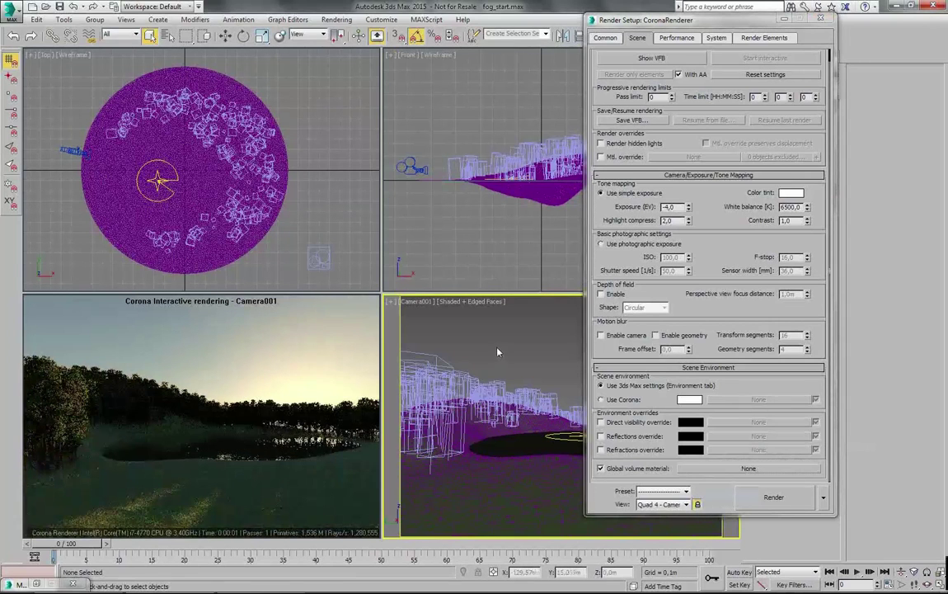
{"action": "key", "text": "m"}
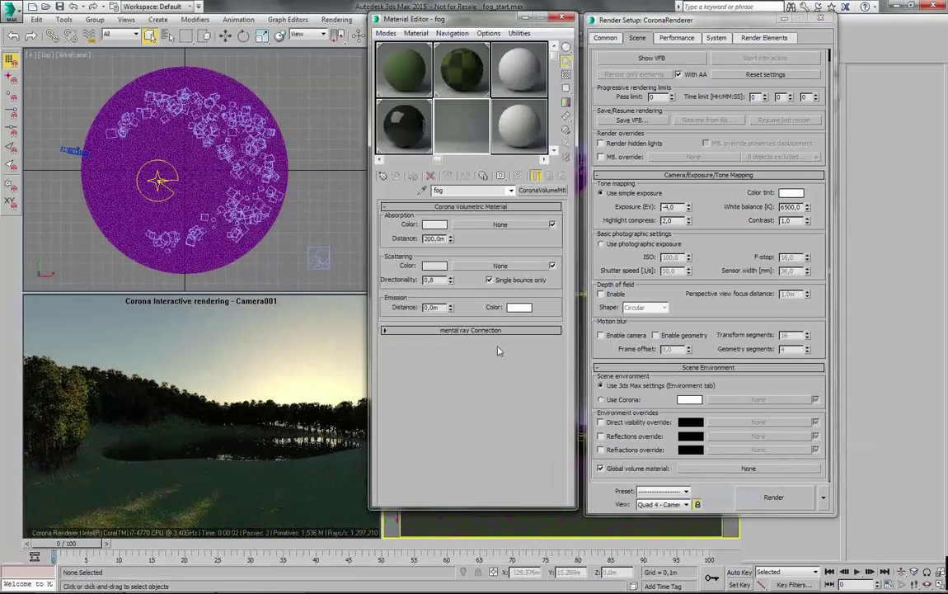
{"action": "left_click", "coordinate": [507, 122]}
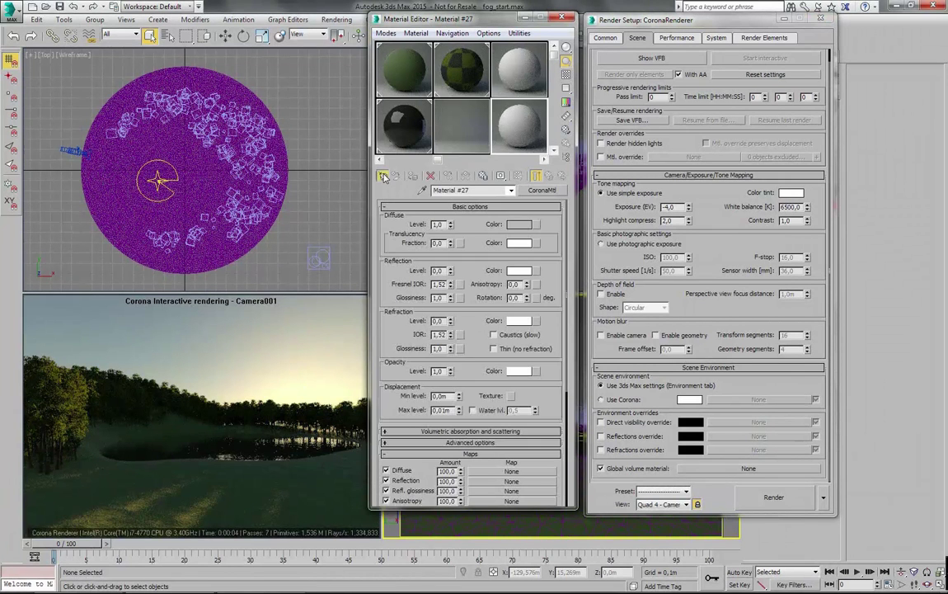
{"action": "left_click", "coordinate": [382, 176]}
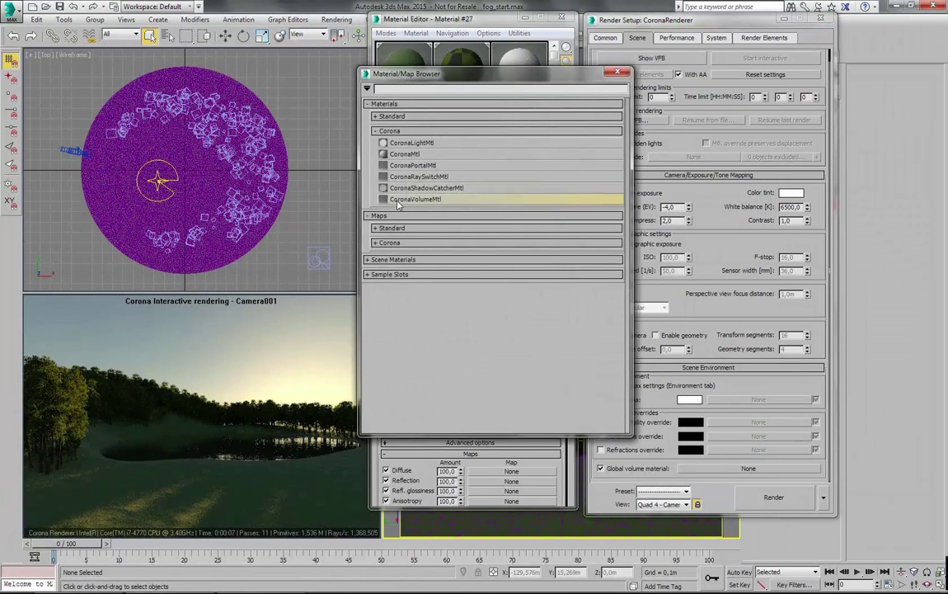
{"action": "double_click", "coordinate": [398, 200]}
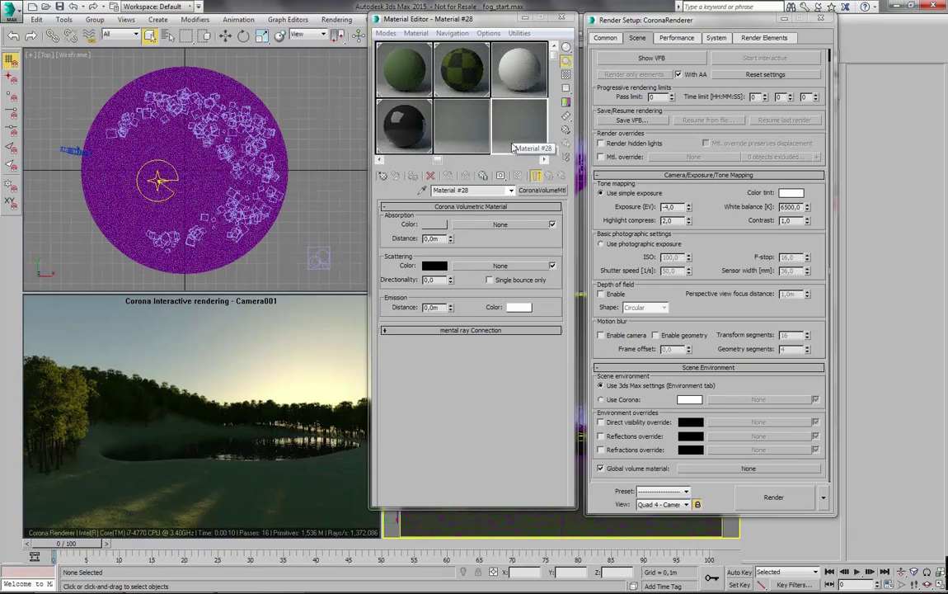
{"action": "left_click_drag", "start_coordinate": [510, 131], "coordinate": [707, 475]}
{"action": "left_click", "coordinate": [641, 299]}
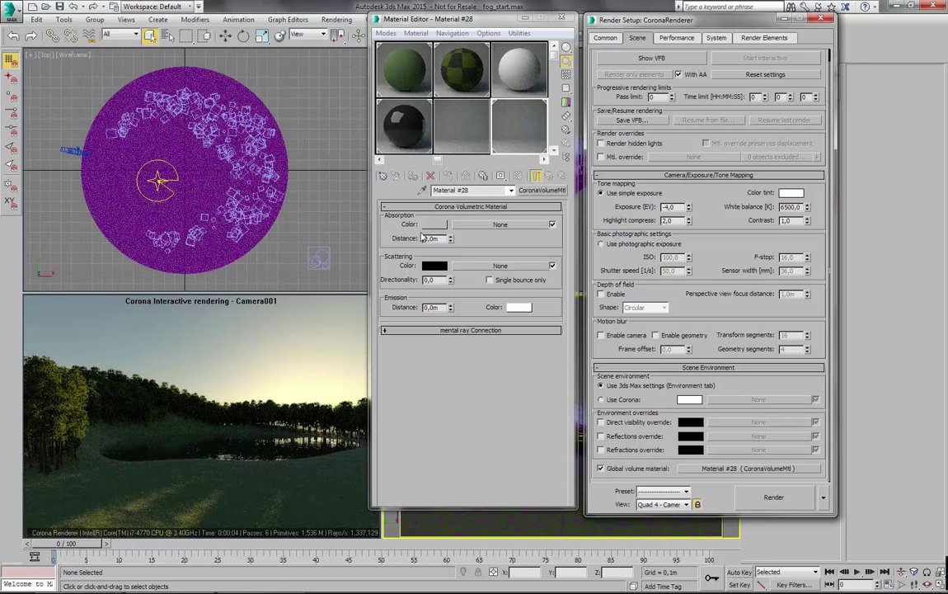
Step: Set the new volume material's absorption distance to 5 m
{"action": "double_click", "coordinate": [441, 238]}
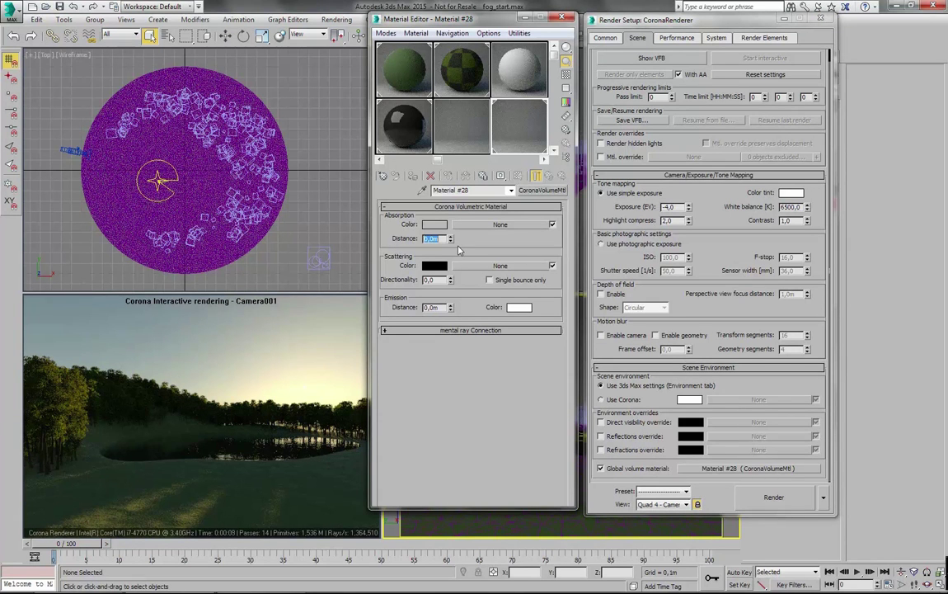
{"action": "type", "text": "5"}
{"action": "key", "text": "Return"}
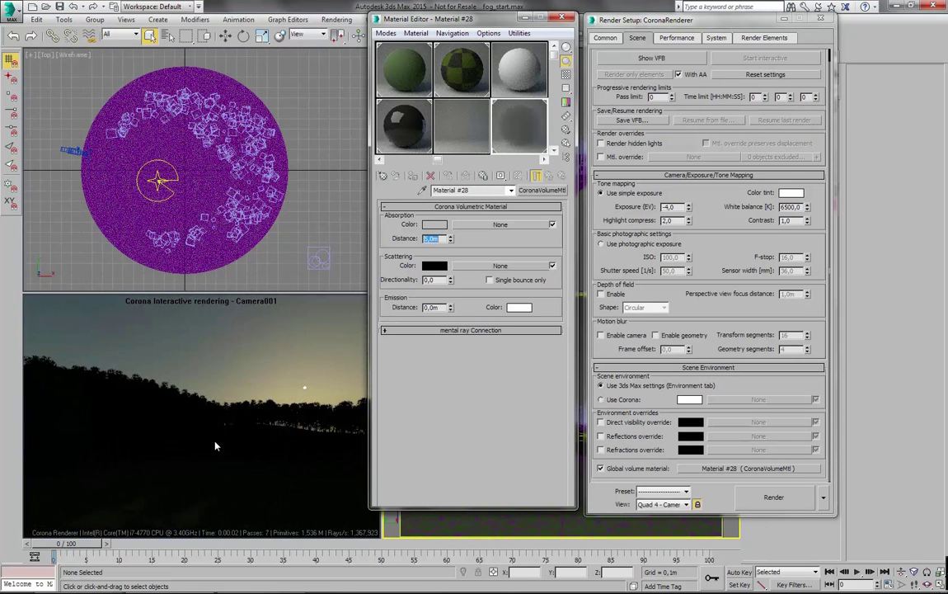
Step: View the volume material's absorption color in the color selector and close it without changes
{"action": "left_click", "coordinate": [439, 238]}
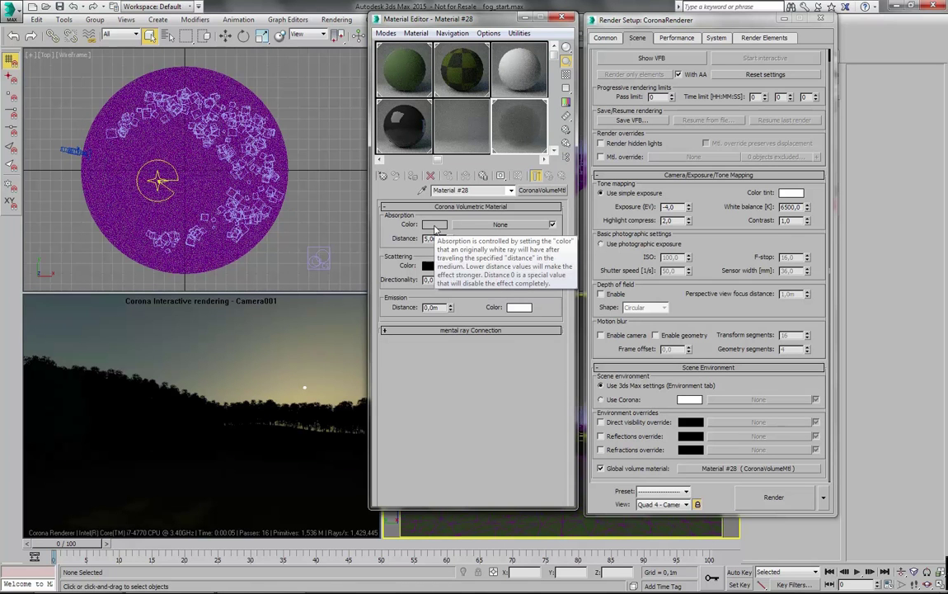
{"action": "left_click", "coordinate": [432, 225]}
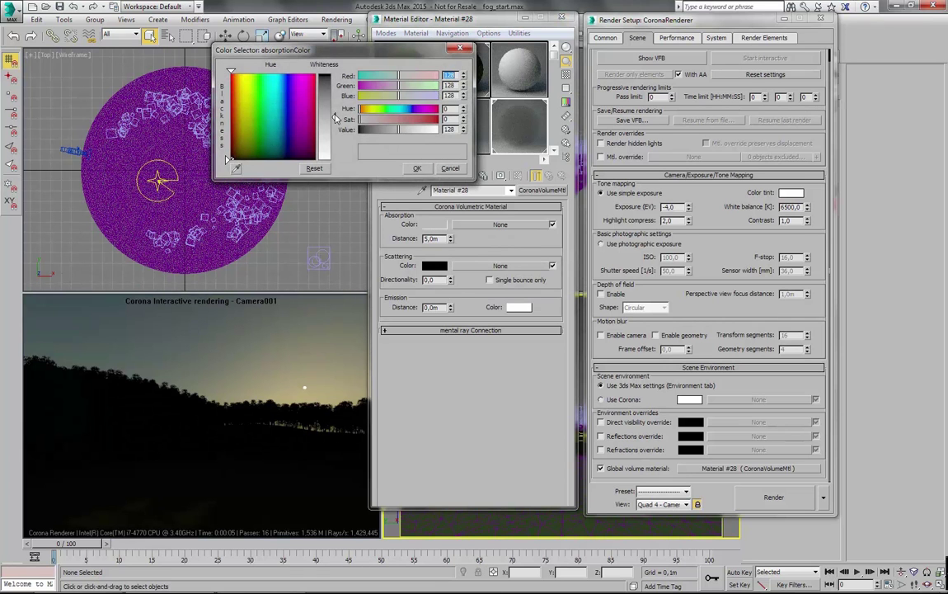
{"action": "left_click", "coordinate": [417, 224]}
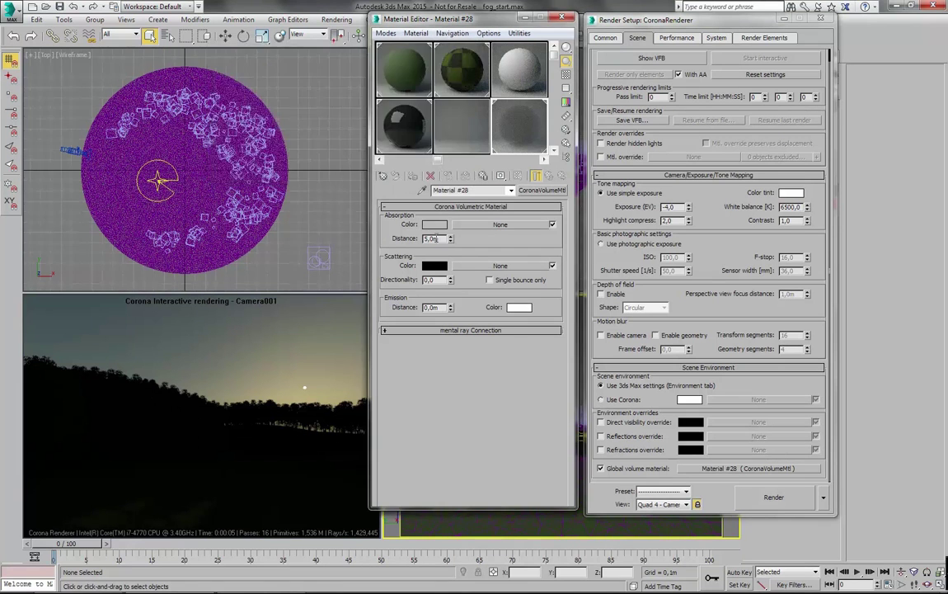
Step: Set the volume material's absorption distance to 50 m
{"action": "double_click", "coordinate": [433, 239]}
{"action": "type", "text": "5"}
{"action": "key", "text": "Return"}
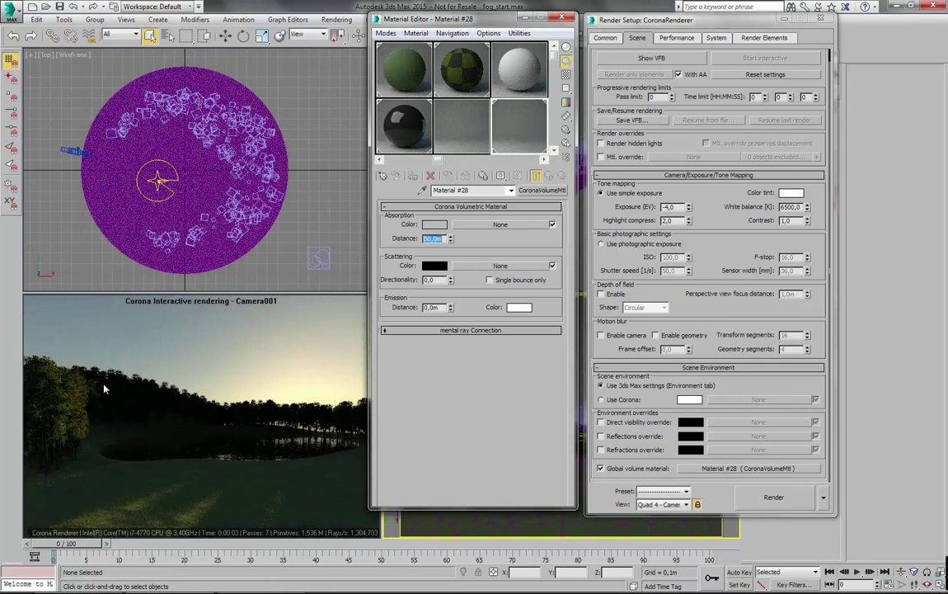
Step: Set the volume material's scattering color to gray with RGB values of 72 and enable Single bounce only
{"action": "left_click", "coordinate": [397, 270]}
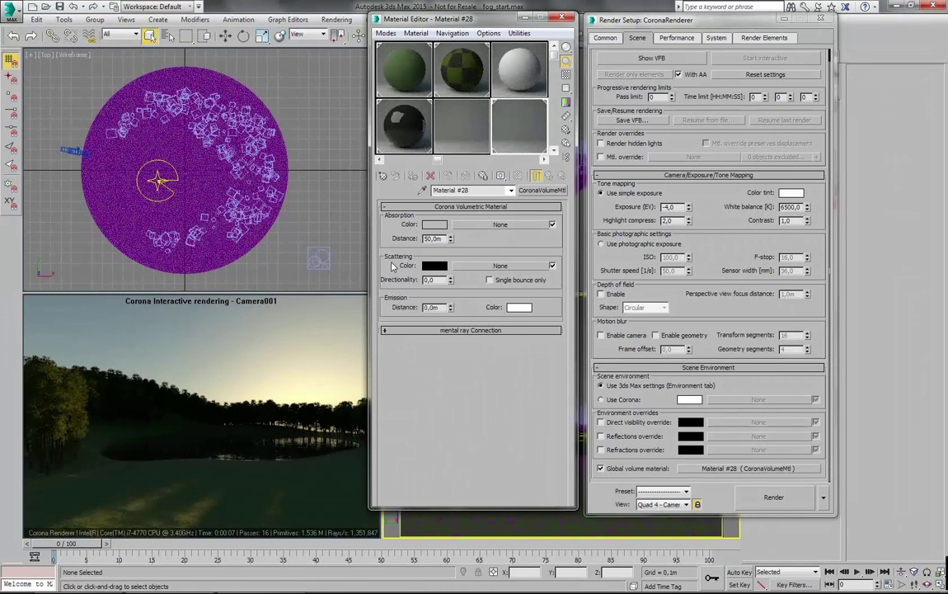
{"action": "left_click", "coordinate": [438, 266]}
{"action": "left_click_drag", "start_coordinate": [333, 75], "coordinate": [333, 94]}
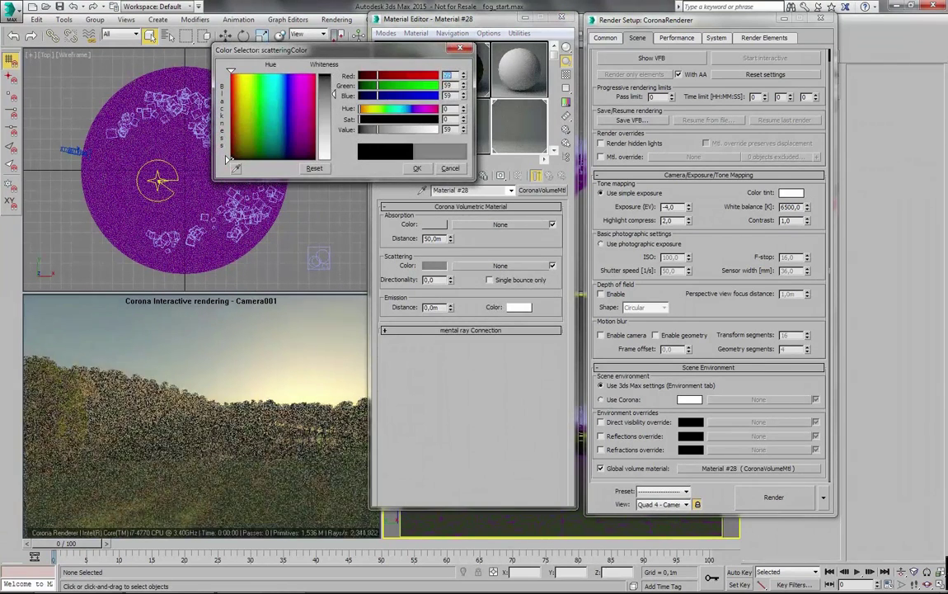
{"action": "left_click_drag", "start_coordinate": [378, 129], "coordinate": [389, 129]}
{"action": "left_click_drag", "start_coordinate": [332, 107], "coordinate": [330, 98]}
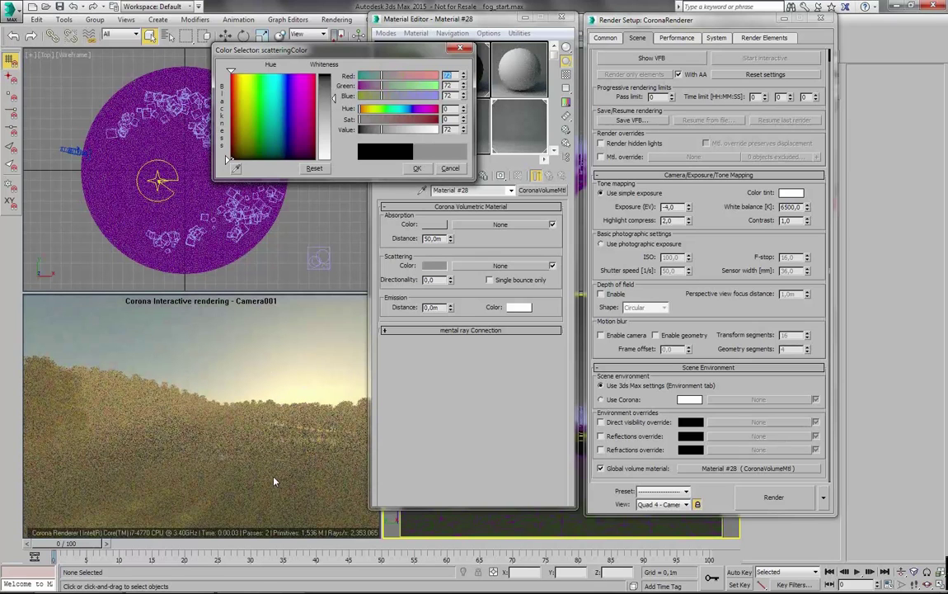
{"action": "left_click", "coordinate": [415, 169]}
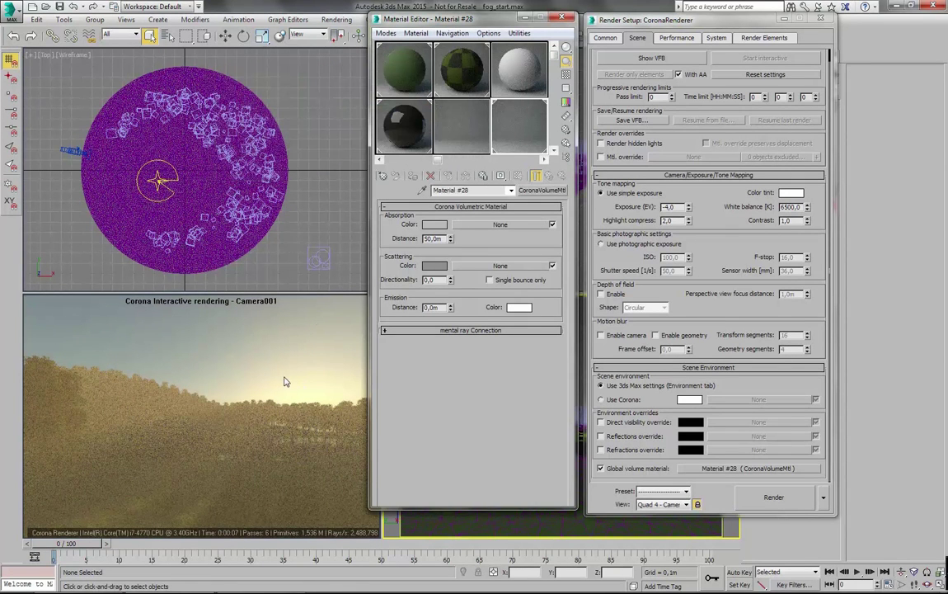
{"action": "left_click", "coordinate": [489, 280]}
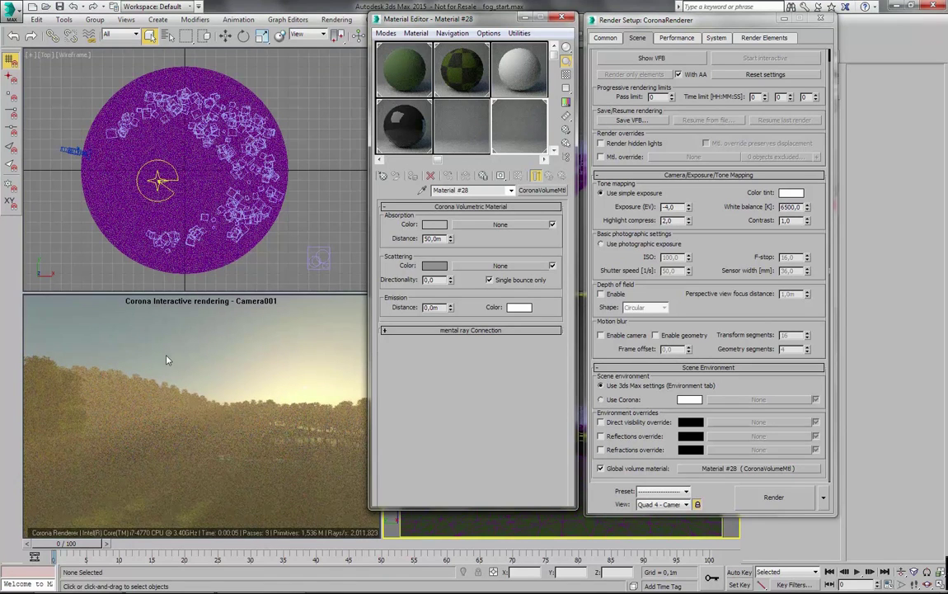
Step: Try an emission distance of 2 m on the volume material and reset it to 0 m
{"action": "left_click", "coordinate": [490, 281]}
{"action": "double_click", "coordinate": [437, 307]}
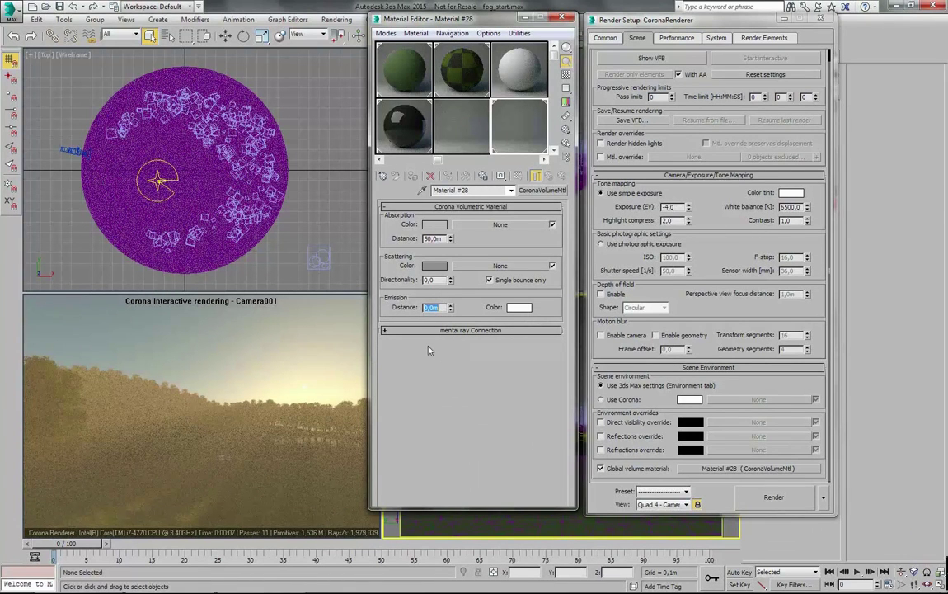
{"action": "type", "text": "5"}
{"action": "key", "text": "Return"}
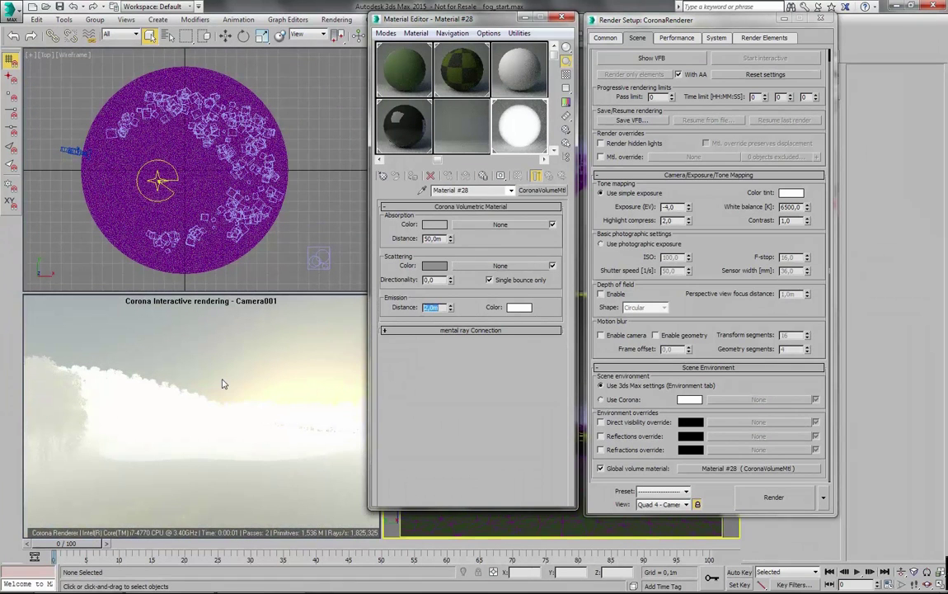
{"action": "right_click", "coordinate": [451, 309]}
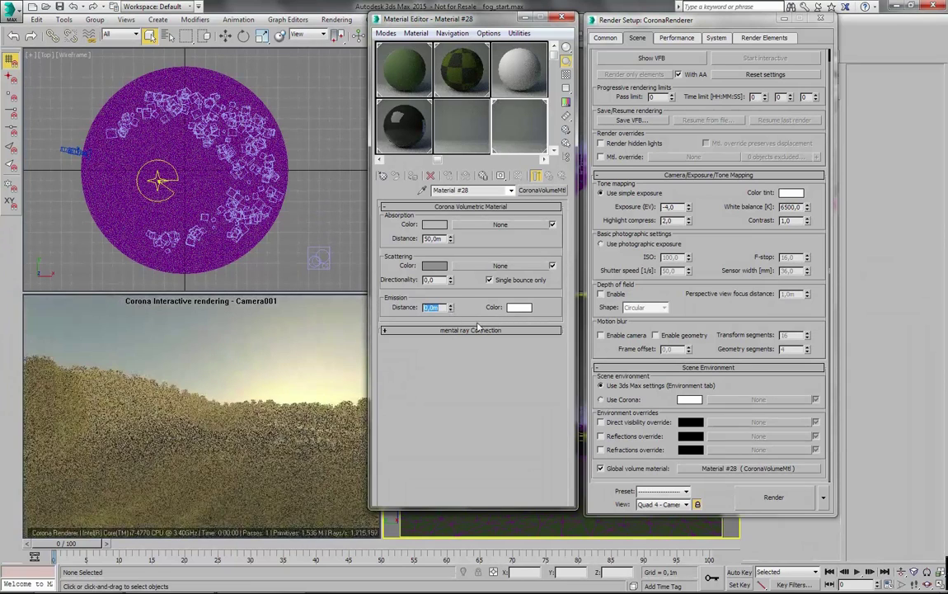
Step: Test the volume material's scattering directionality at 0.8 and -0.8, and leave it at 0.8
{"action": "double_click", "coordinate": [434, 280]}
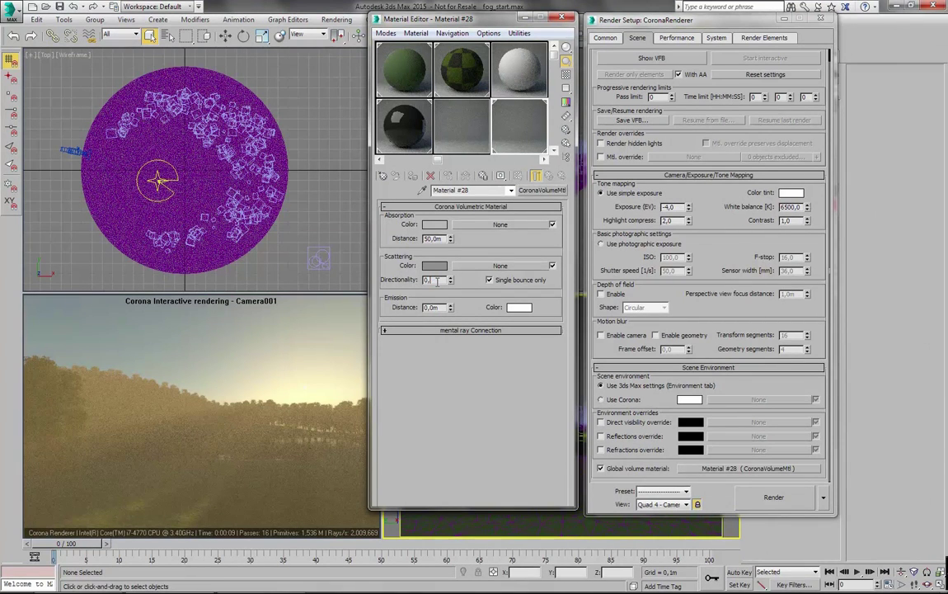
{"action": "key", "text": "Return"}
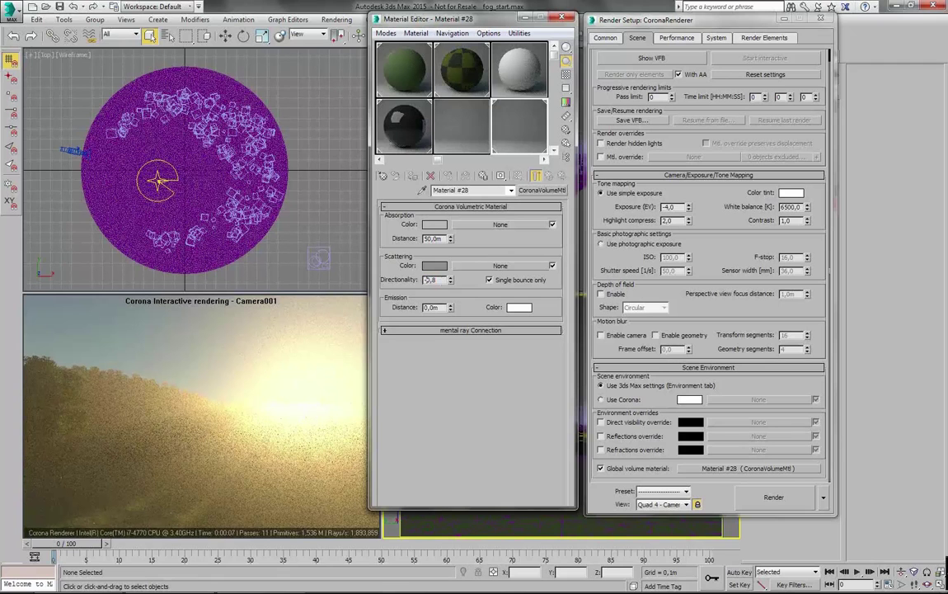
{"action": "key", "text": "BackSpace"}
{"action": "key", "text": "Return"}
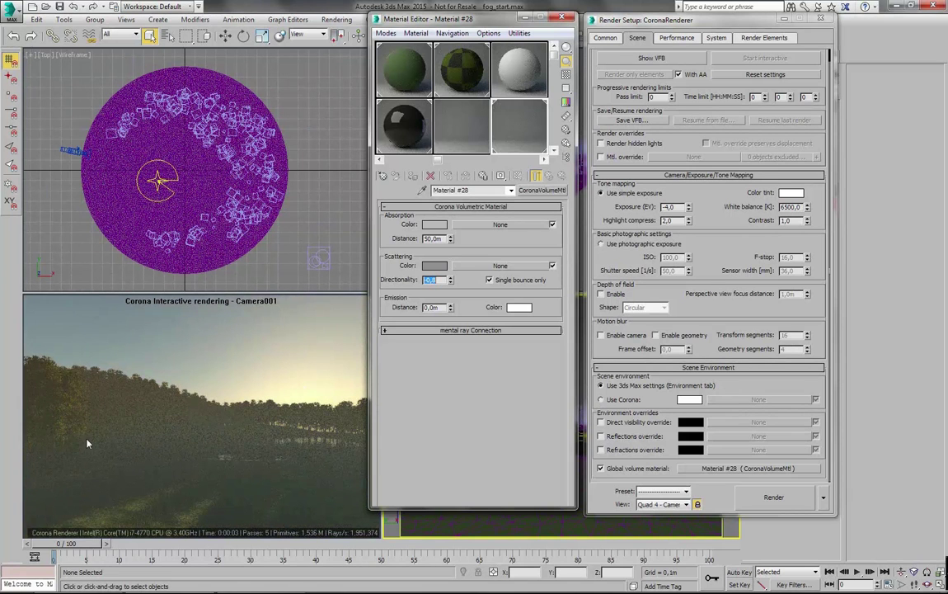
{"action": "type", "text": "-0,8"}
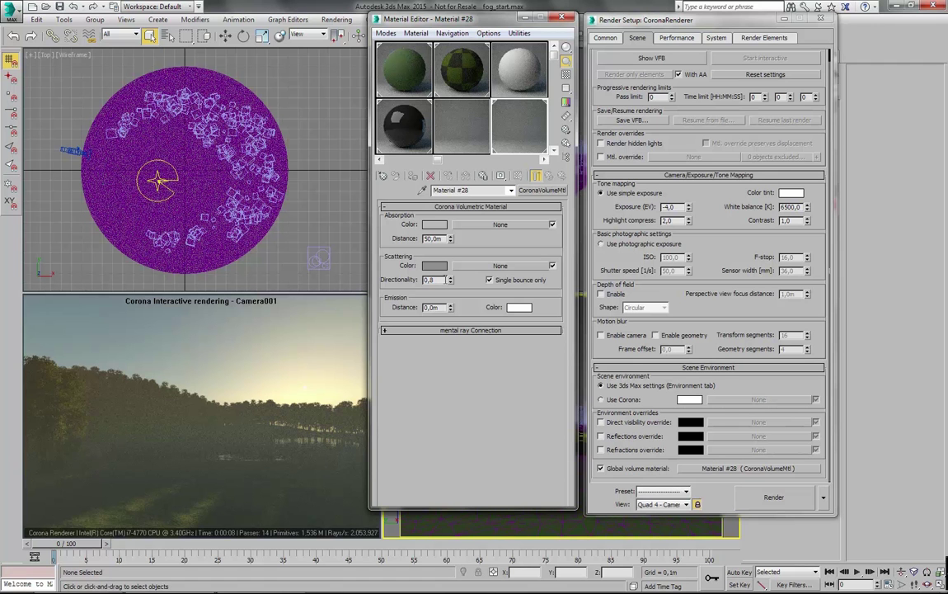
{"action": "key", "text": "Return"}
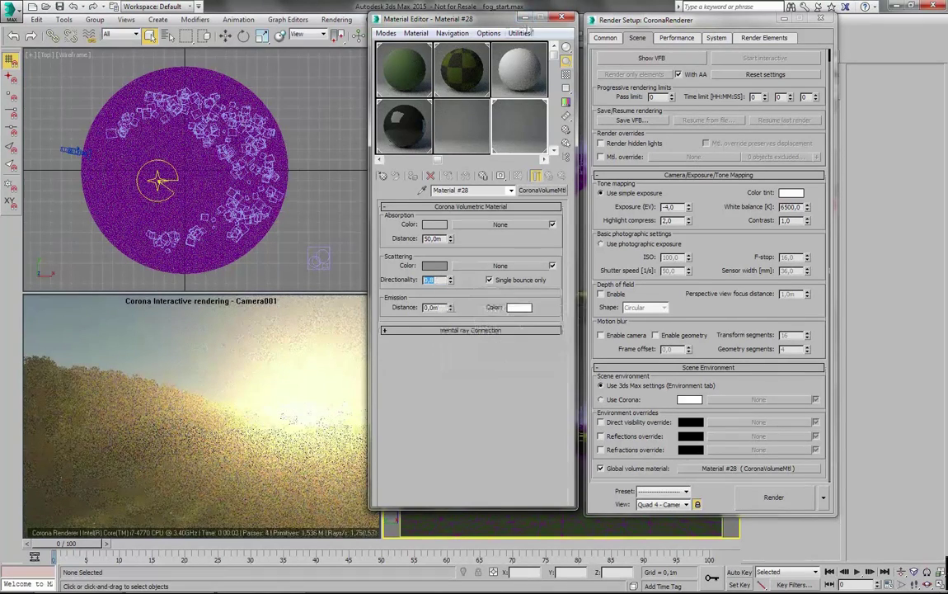
Step: Minimize the Material Editor and Render Setup windows and unhide the Box001 object by name
{"action": "left_click", "coordinate": [525, 17]}
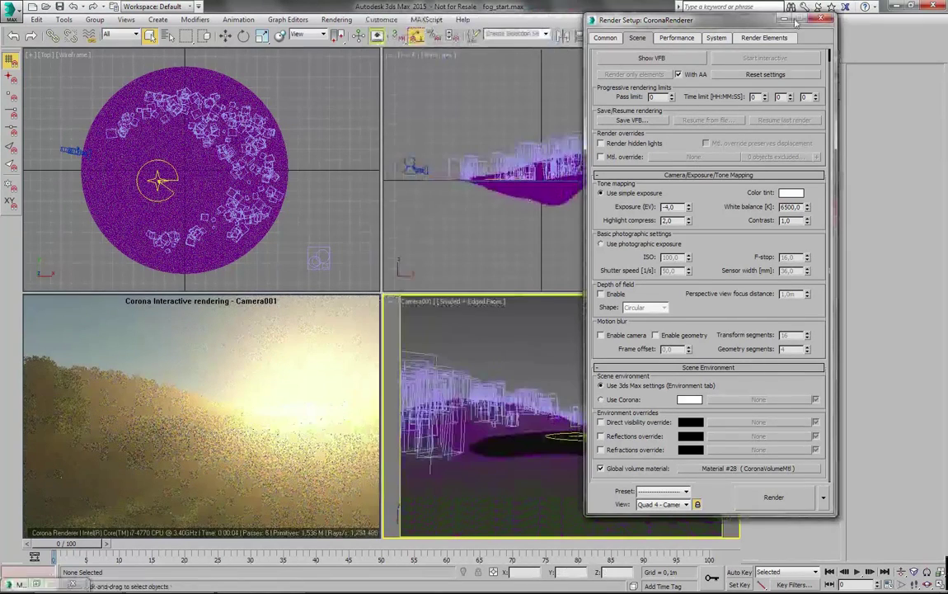
{"action": "key", "text": "F10"}
{"action": "right_click", "coordinate": [581, 358]}
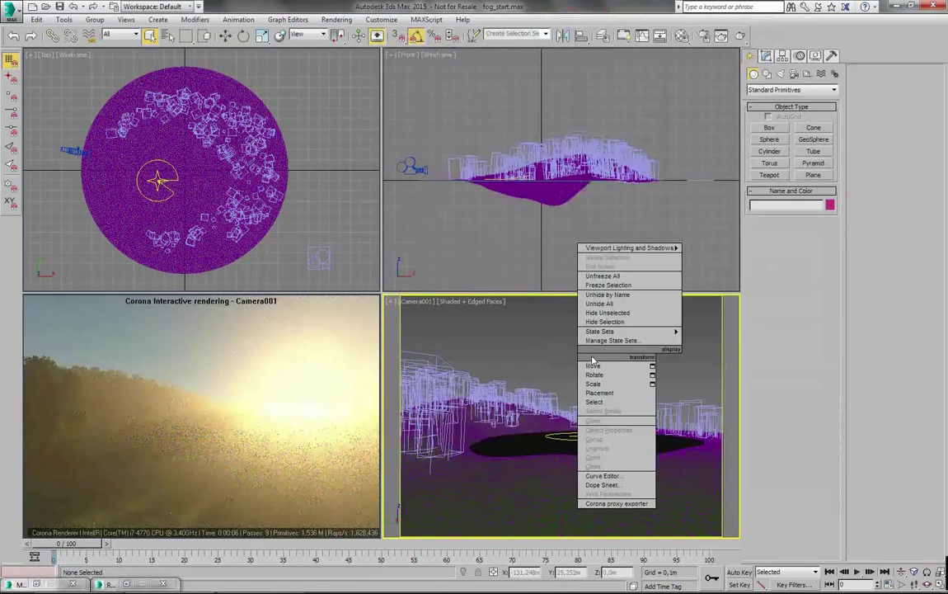
{"action": "left_click", "coordinate": [605, 295]}
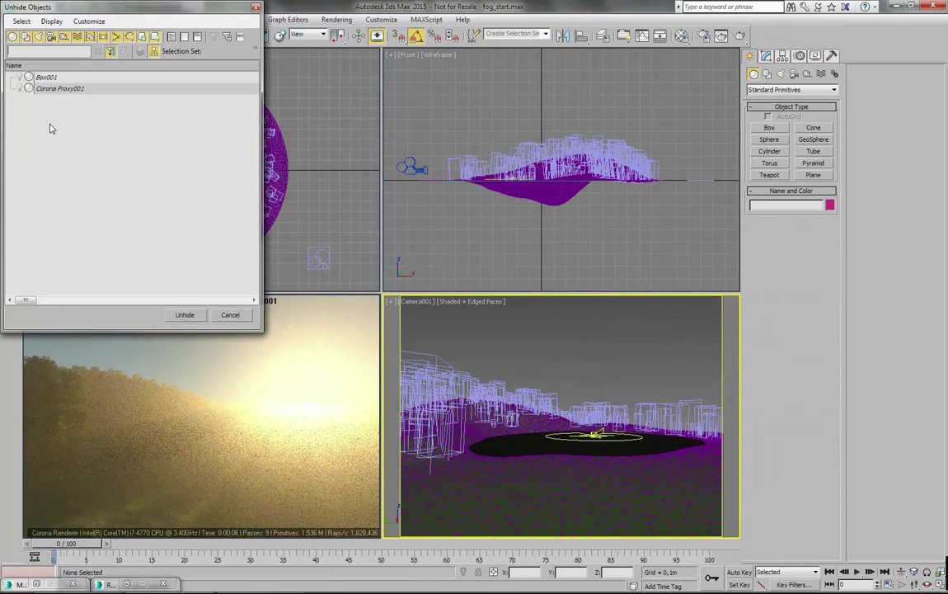
{"action": "left_click", "coordinate": [48, 78]}
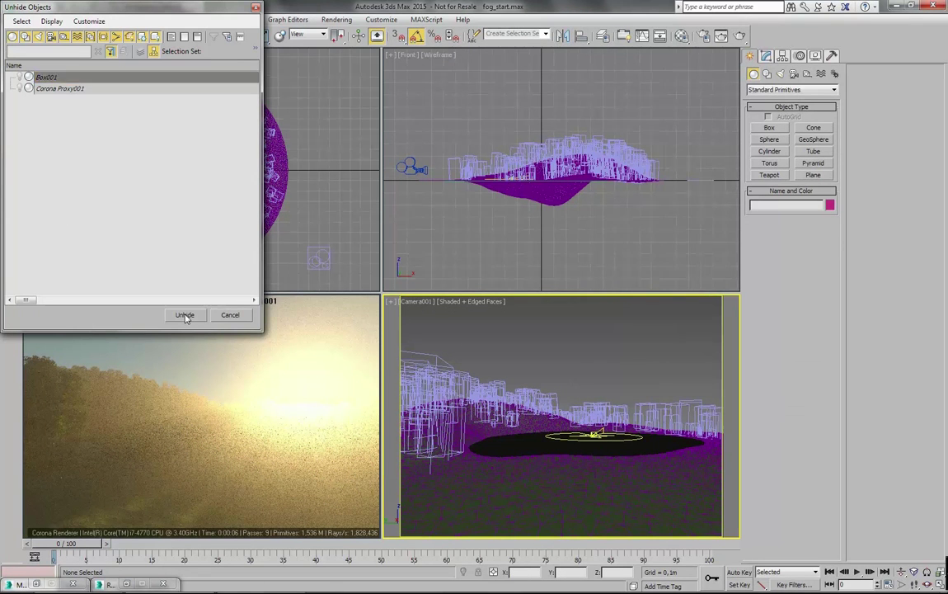
{"action": "left_click", "coordinate": [185, 315]}
Step: Move the tall box in the camera view along the X axis to about X = -4.5 m
{"action": "left_click", "coordinate": [651, 362]}
{"action": "key", "text": "w"}
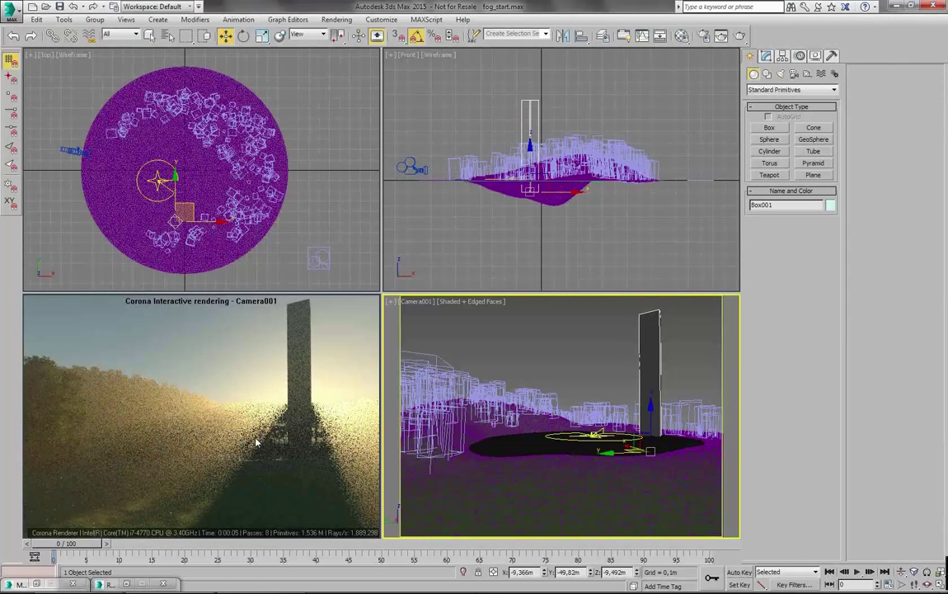
{"action": "left_click_drag", "start_coordinate": [628, 445], "coordinate": [623, 444]}
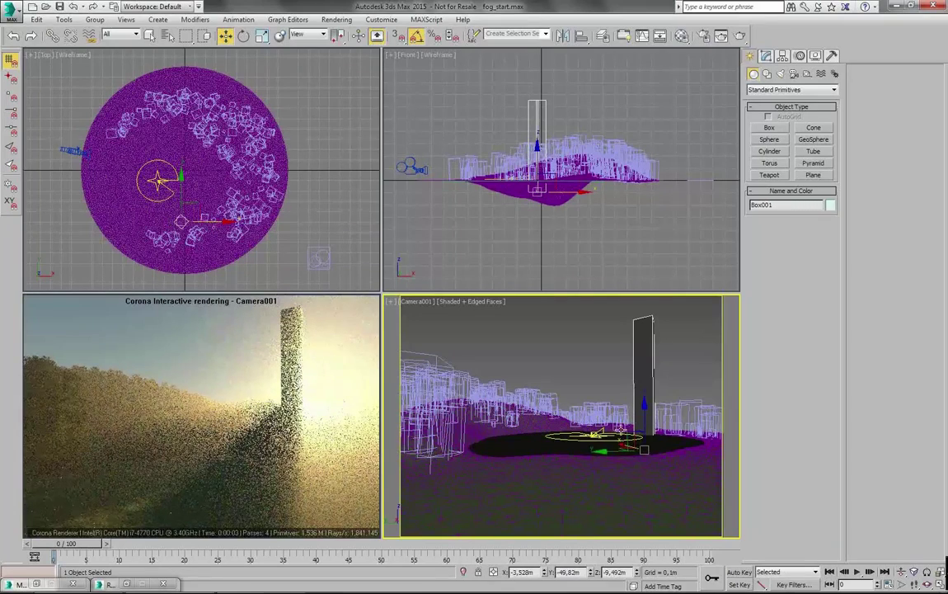
{"action": "left_click_drag", "start_coordinate": [623, 443], "coordinate": [627, 445]}
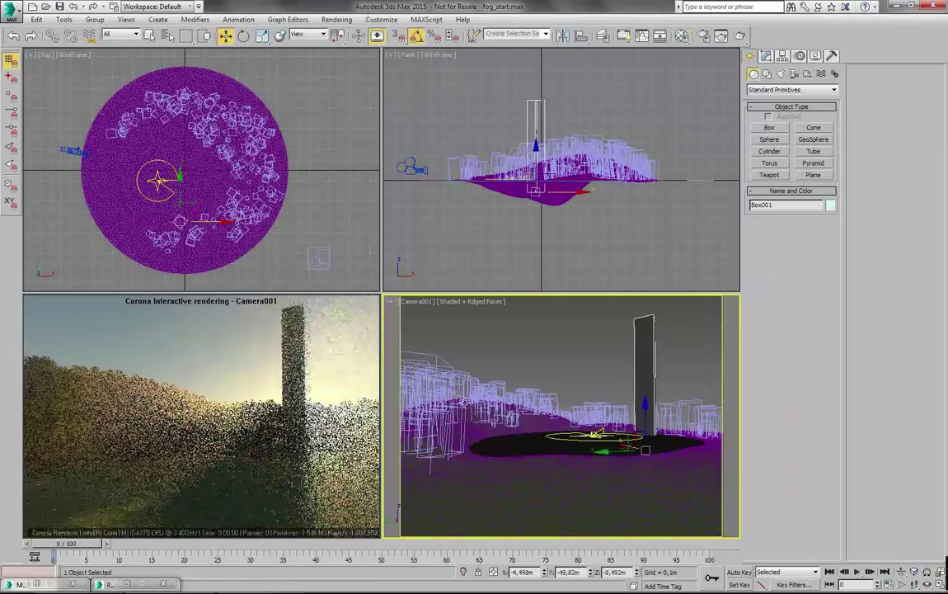
Step: Reopen the Material Editor and set the volume material's scattering directionality to -0.8
{"action": "key", "text": "m"}
{"action": "left_click_drag", "start_coordinate": [482, 19], "coordinate": [491, 18]}
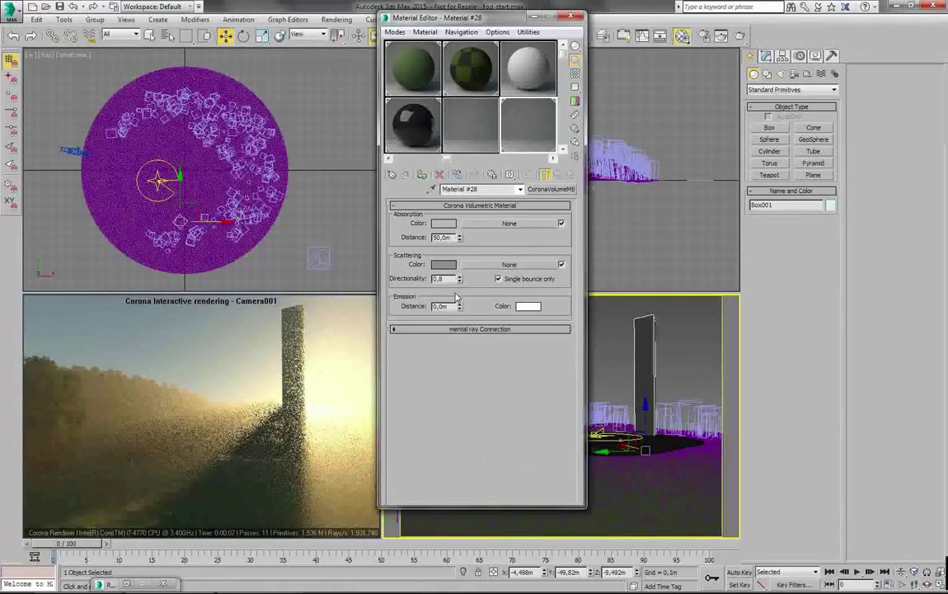
{"action": "type", "text": "-"}
{"action": "key", "text": "Return"}
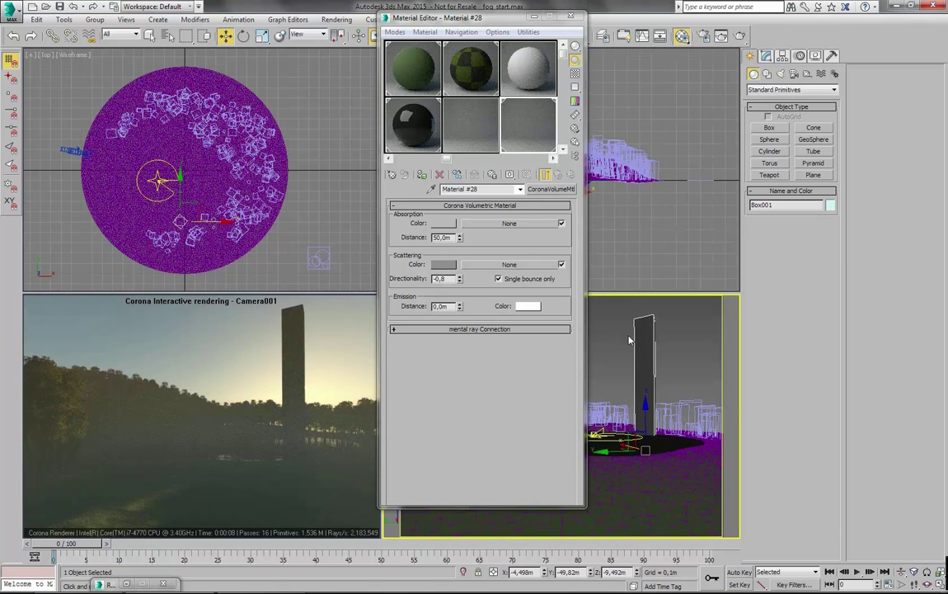
Step: Open Render Setup and clear the CoronaVolumeMtl from the Global volume material slot
{"action": "key", "text": "F10"}
{"action": "left_click_drag", "start_coordinate": [672, 25], "coordinate": [686, 38]}
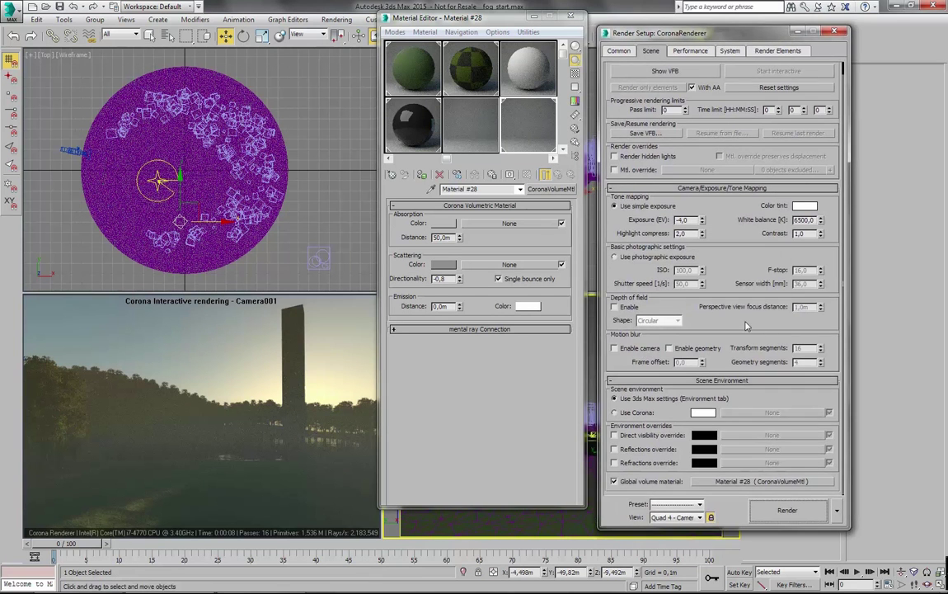
{"action": "right_click", "coordinate": [717, 487]}
{"action": "left_click", "coordinate": [744, 512]}
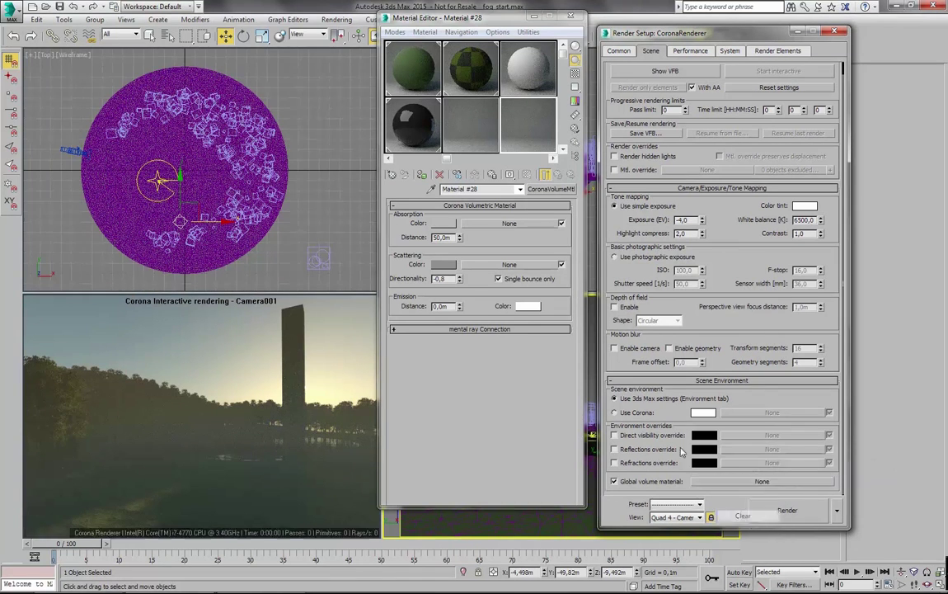
Step: Assign the standard CoronaMtl, Material #19, as the global volume material and set its diffuse level to 0
{"action": "left_click", "coordinate": [521, 66]}
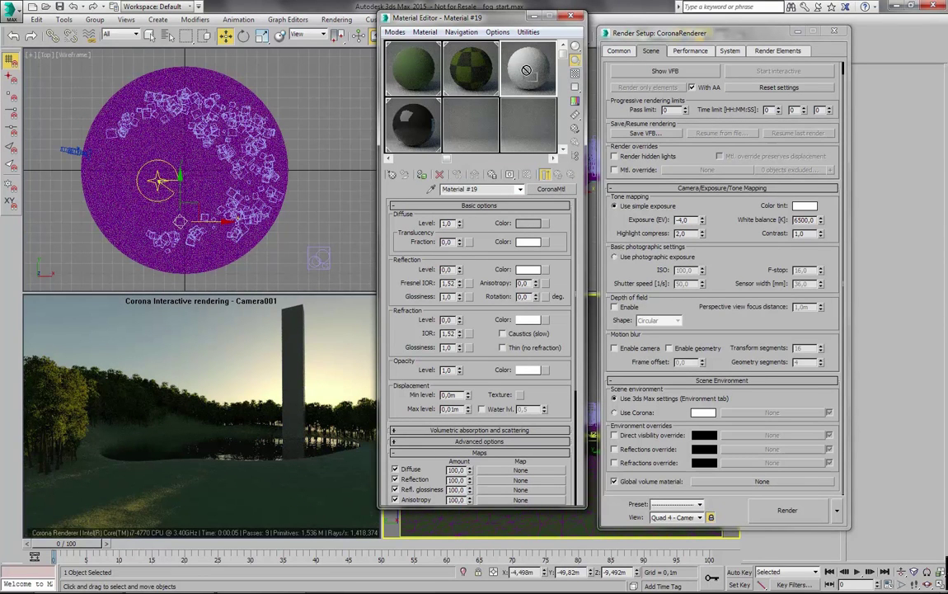
{"action": "left_click_drag", "start_coordinate": [732, 484], "coordinate": [734, 483]}
{"action": "left_click", "coordinate": [699, 313]}
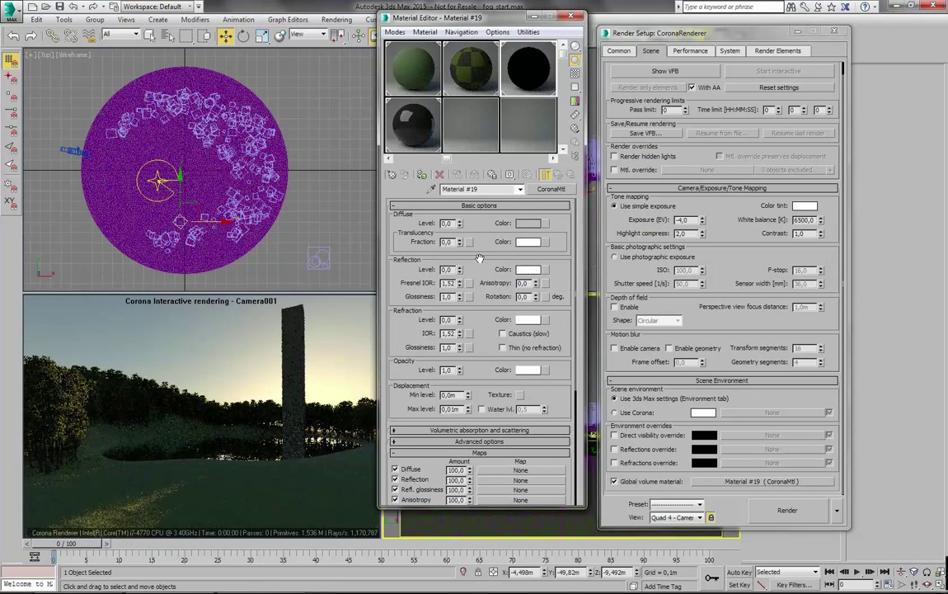
Step: Set Material #19's opacity level to 0 and its volumetric absorption distance to 50 m
{"action": "scroll", "coordinate": [451, 324], "scroll_direction": "down", "scroll_amount": 1}
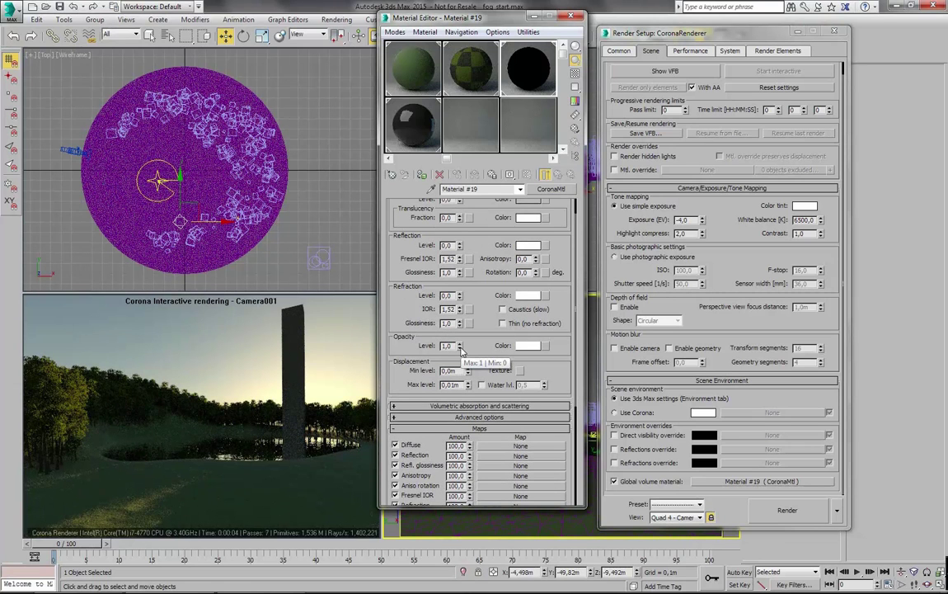
{"action": "right_click", "coordinate": [461, 347]}
{"action": "scroll", "coordinate": [483, 314], "scroll_direction": "down", "scroll_amount": 2}
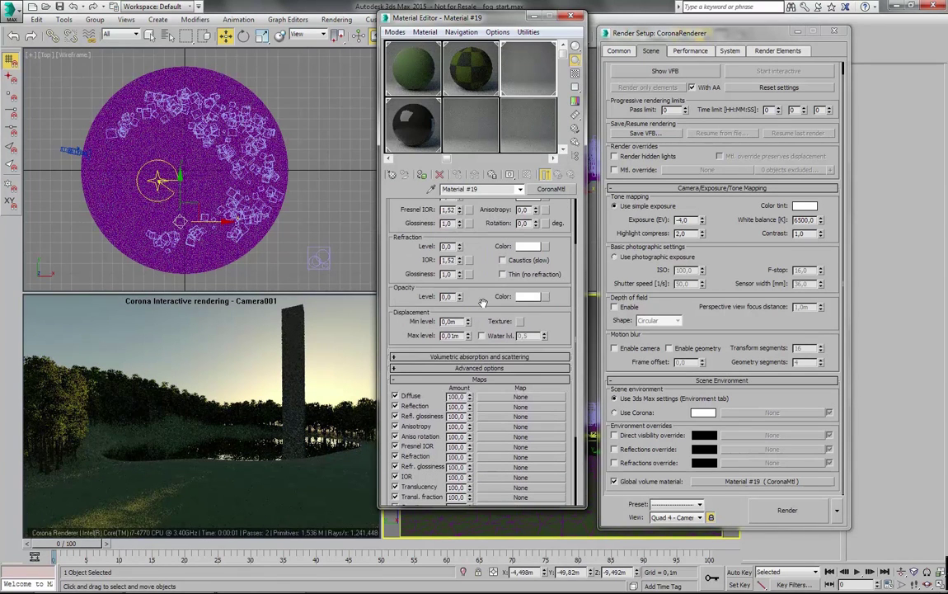
{"action": "left_click", "coordinate": [427, 357]}
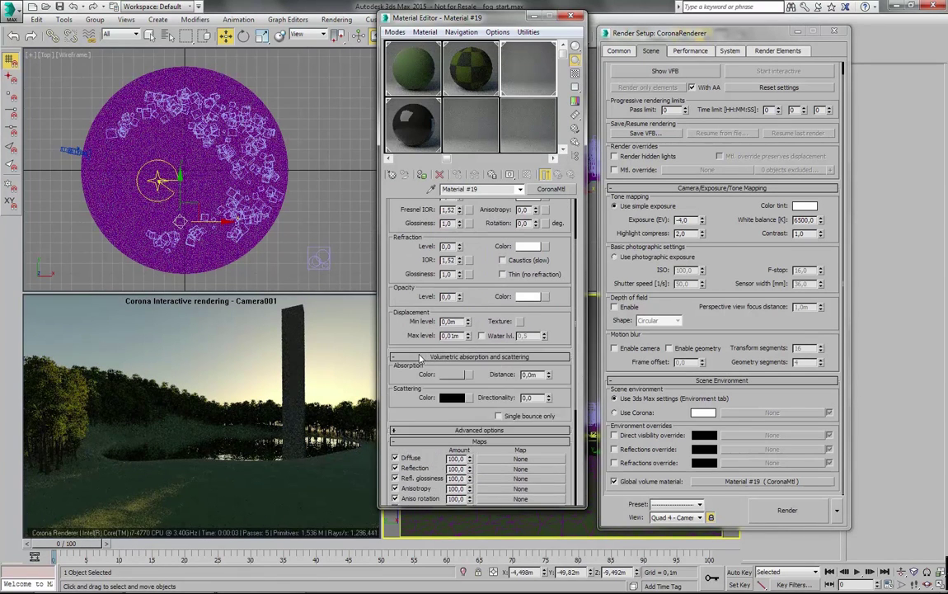
{"action": "scroll", "coordinate": [388, 330], "scroll_direction": "down", "scroll_amount": 1}
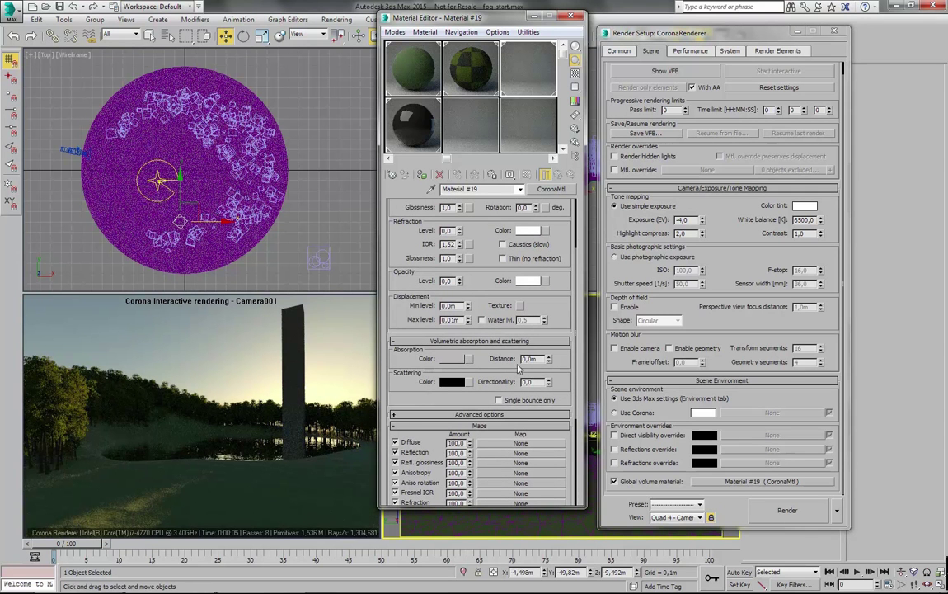
{"action": "scroll", "coordinate": [495, 358], "scroll_direction": "down", "scroll_amount": 1}
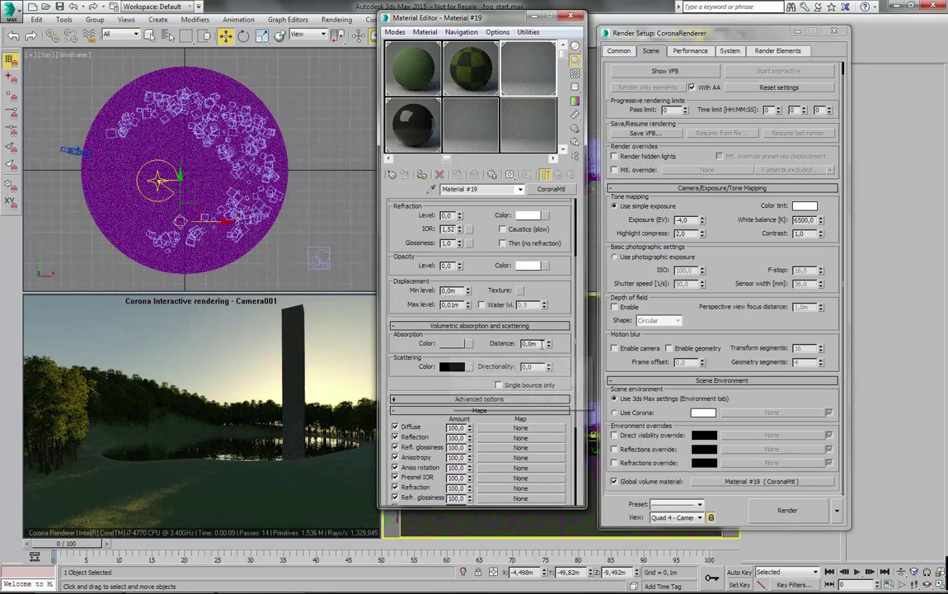
{"action": "left_click", "coordinate": [541, 344]}
{"action": "type", "text": "50"}
{"action": "key", "text": "Return"}
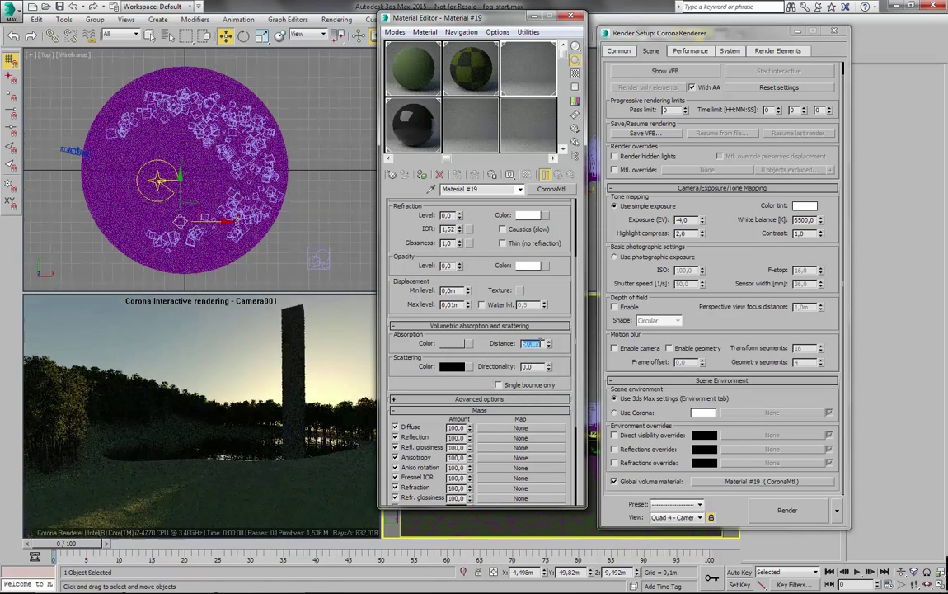
Step: Set Material #19's scattering color to gray with RGB values of 94
{"action": "scroll", "coordinate": [477, 345], "scroll_direction": "down", "scroll_amount": 1}
{"action": "left_click", "coordinate": [457, 355]}
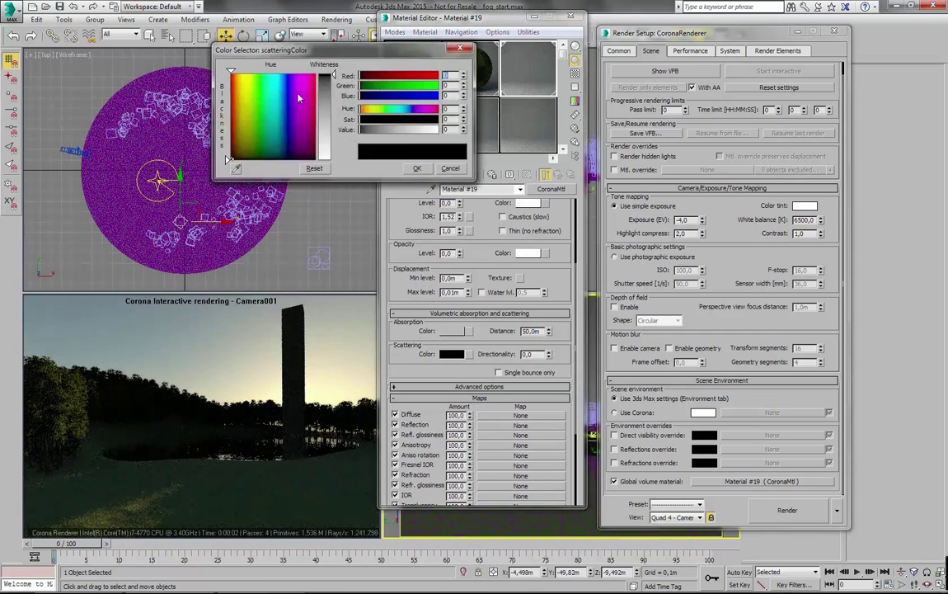
{"action": "left_click_drag", "start_coordinate": [324, 81], "coordinate": [326, 104]}
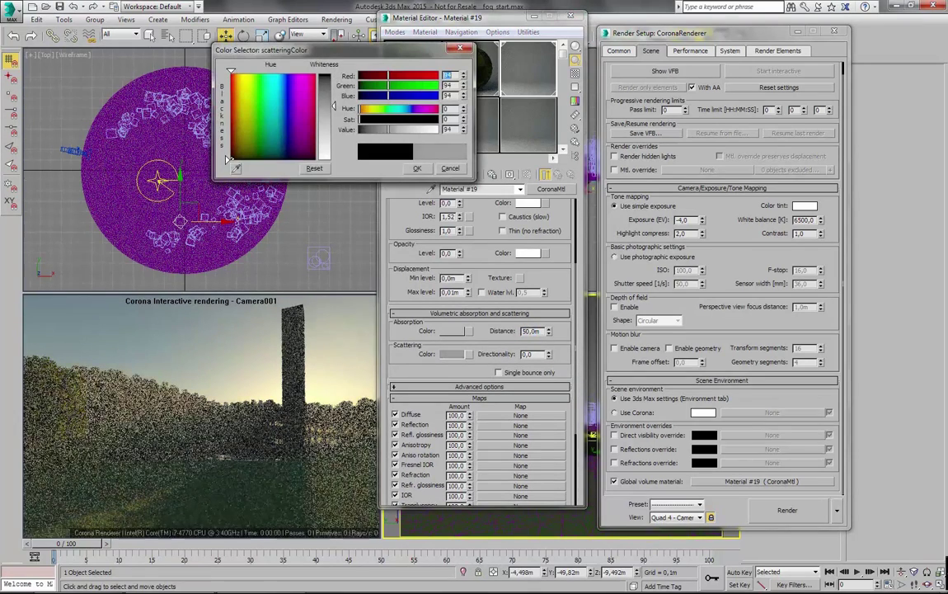
{"action": "left_click", "coordinate": [418, 169]}
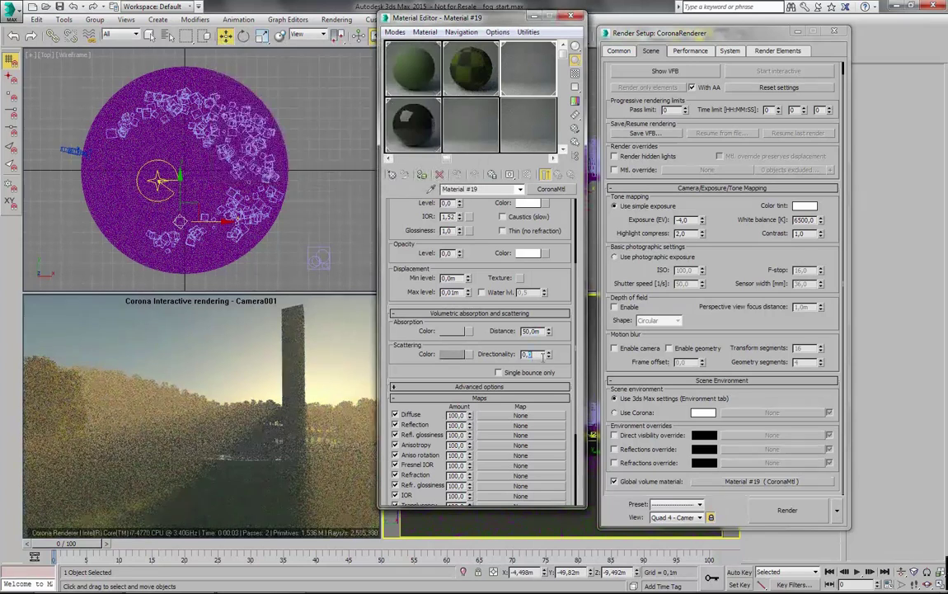
Step: Set Material #19's scattering directionality to 0.8 and enable Single bounce only
{"action": "left_click_drag", "start_coordinate": [528, 356], "coordinate": [543, 357]}
{"action": "key", "text": "Return"}
{"action": "left_click", "coordinate": [498, 372]}
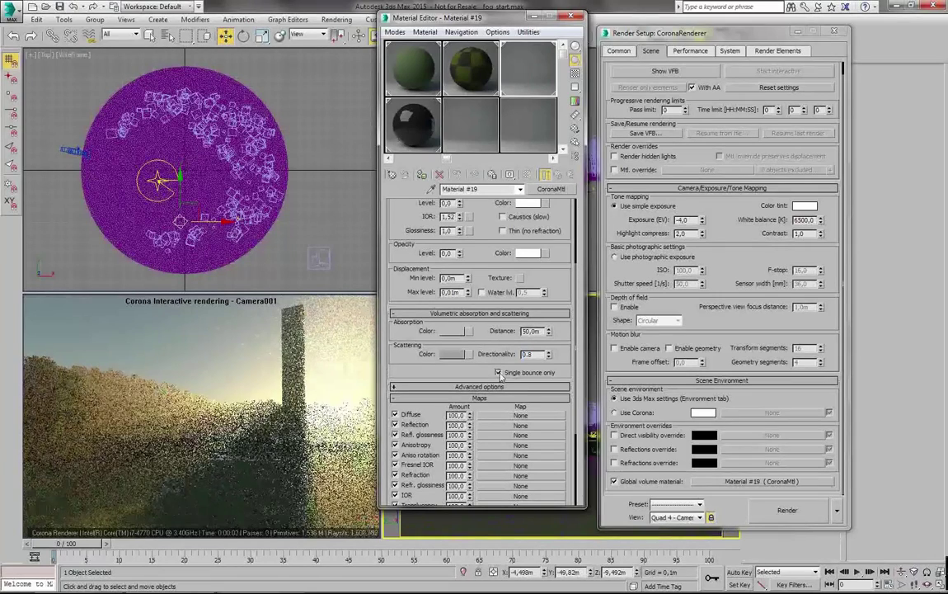
Step: Move the Material Editor and Render Setup windows clear of the interactive rendering viewport
{"action": "left_click_drag", "start_coordinate": [507, 22], "coordinate": [511, 21]}
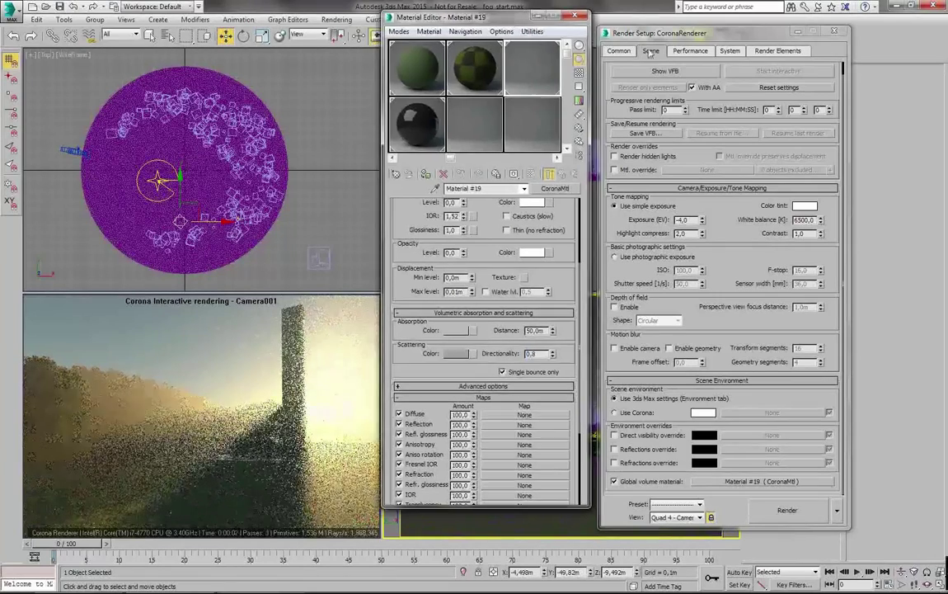
{"action": "left_click_drag", "start_coordinate": [660, 34], "coordinate": [676, 35]}
{"action": "left_click", "coordinate": [499, 24]}
{"action": "left_click_drag", "start_coordinate": [498, 19], "coordinate": [505, 22]}
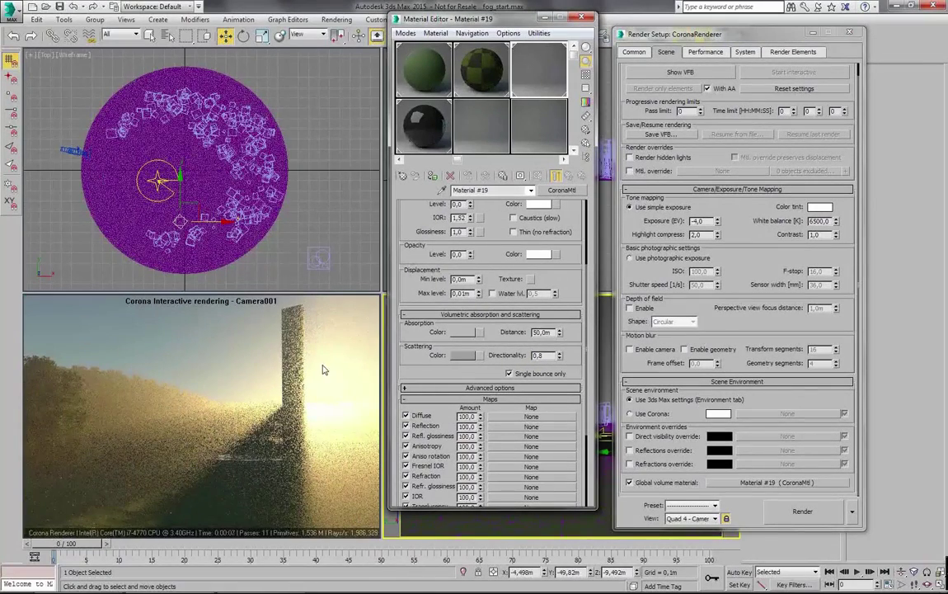
Step: Compare the volumetric settings of Material #28 (CoronaVolumeMtl) with those of Material #19 (CoronaMtl)
{"action": "left_click", "coordinate": [523, 114]}
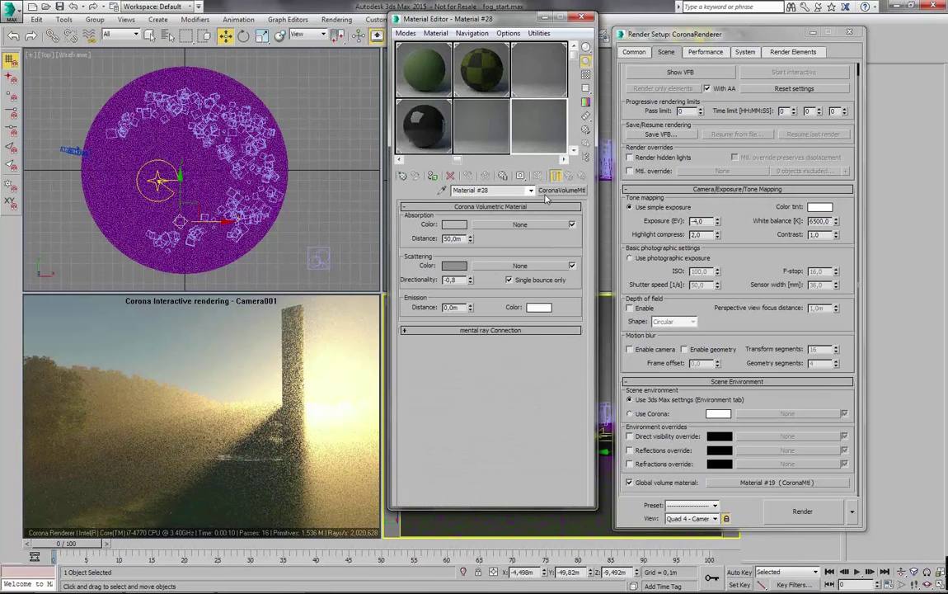
{"action": "left_click", "coordinate": [535, 88]}
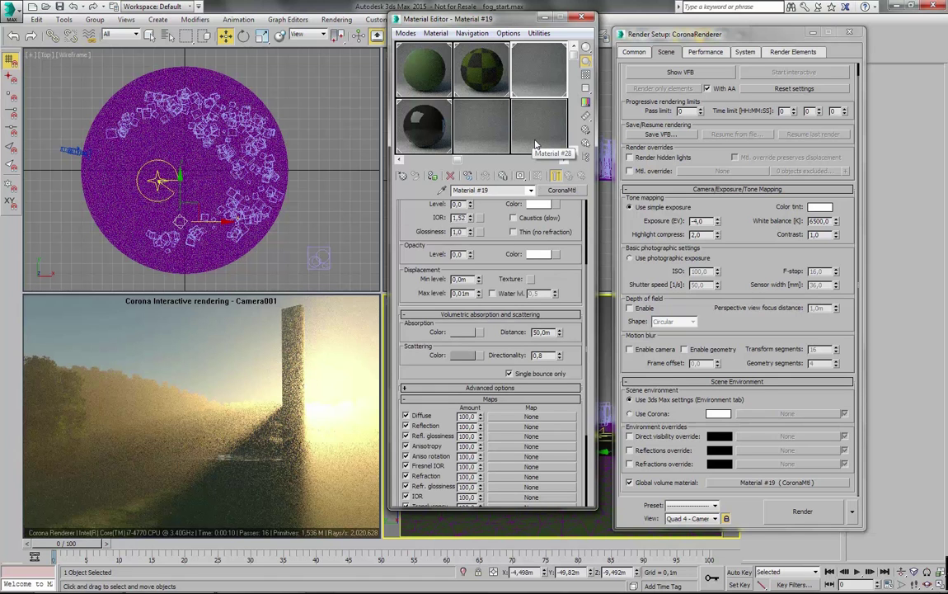
{"action": "left_click", "coordinate": [535, 142]}
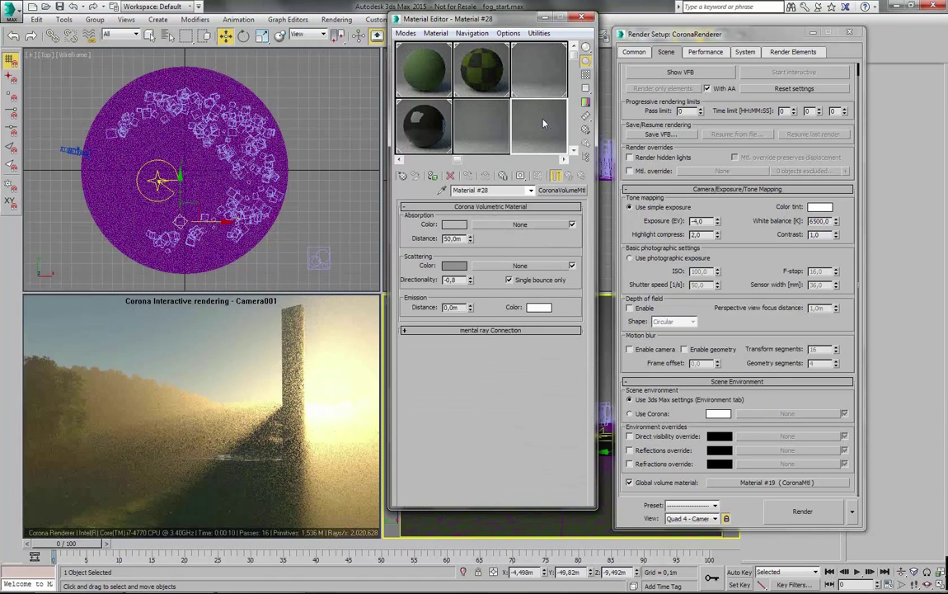